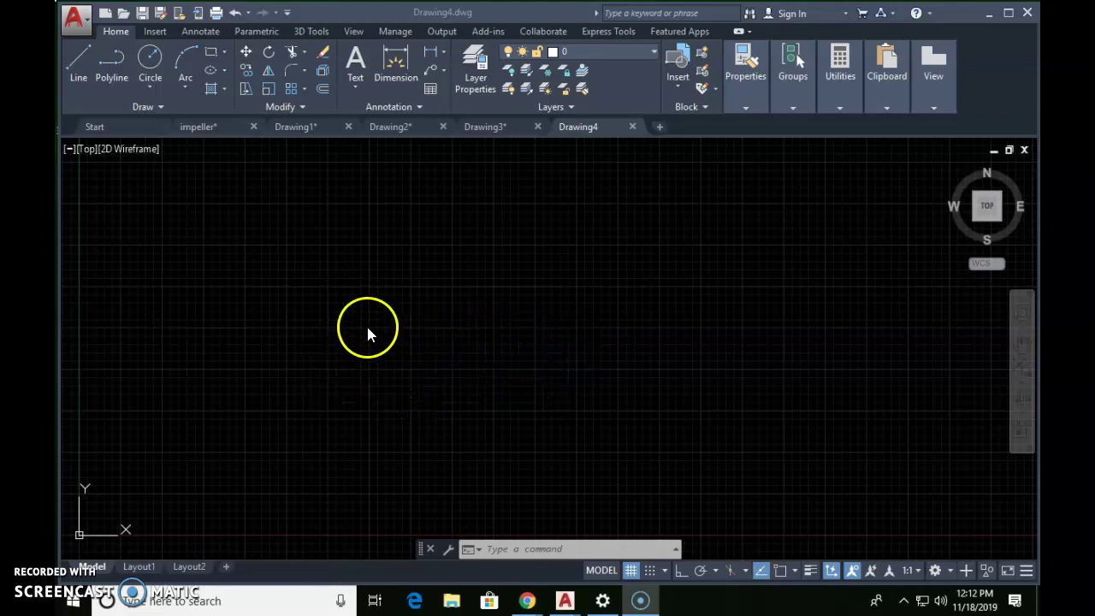
Step: Draw a circle with a diameter of 2 in the empty drawing area
{"action": "type", "text": "c"}
{"action": "key", "text": "Return"}
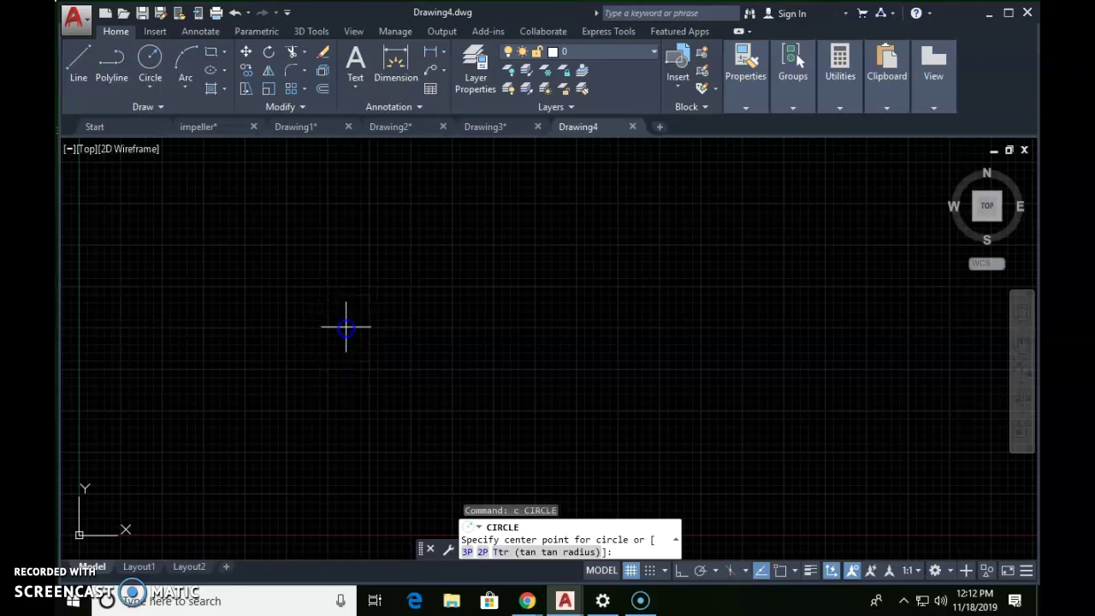
{"action": "left_click", "coordinate": [348, 328]}
{"action": "type", "text": "d"}
{"action": "key", "text": "Return"}
{"action": "type", "text": "2"}
{"action": "key", "text": "Return"}
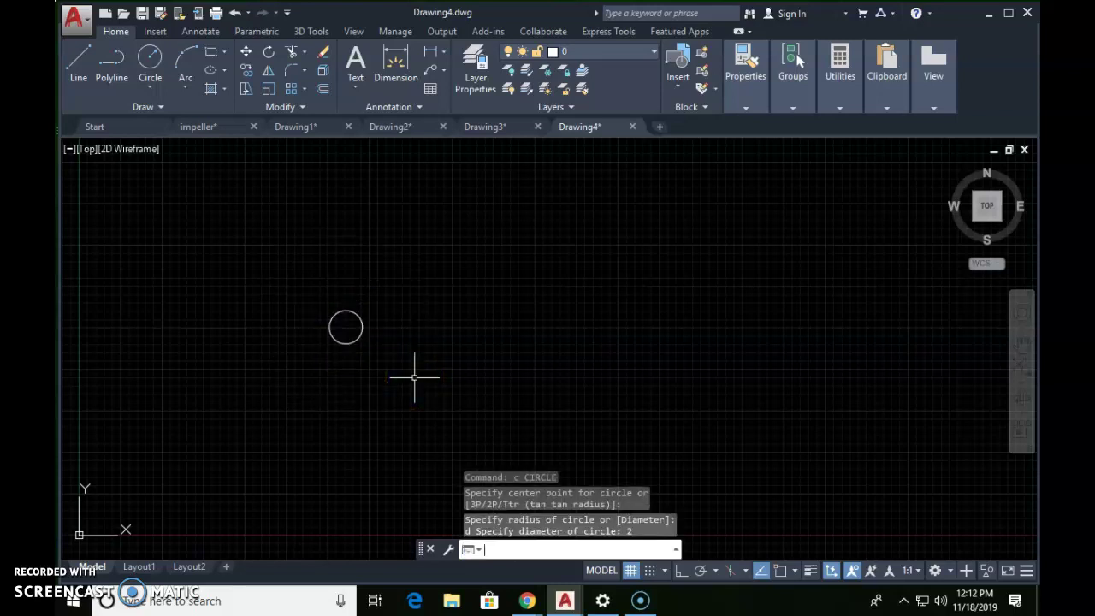
Step: Enable object snap and draw a concentric circle with a diameter of 10 around the small circle
{"action": "key", "text": "Return"}
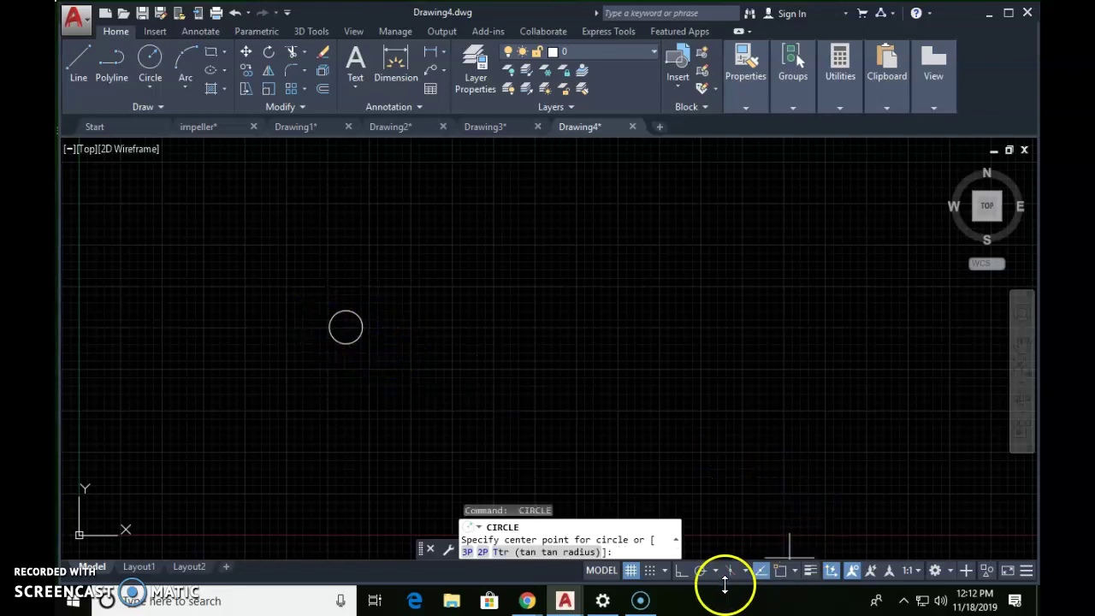
{"action": "left_click", "coordinate": [778, 570]}
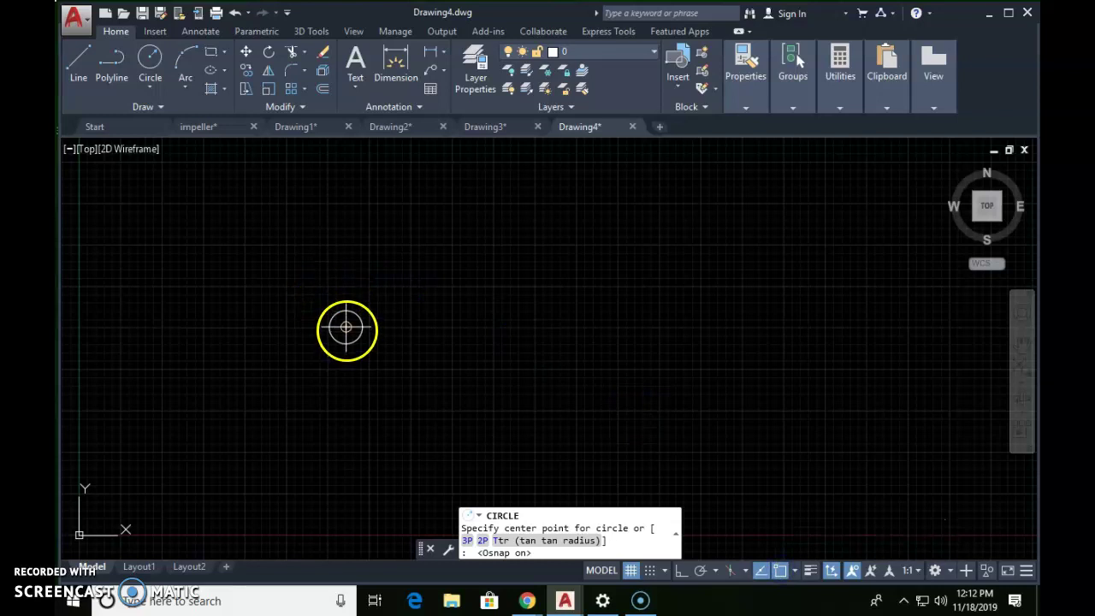
{"action": "left_click", "coordinate": [346, 326]}
{"action": "type", "text": "d"}
{"action": "key", "text": "Return"}
{"action": "type", "text": "10"}
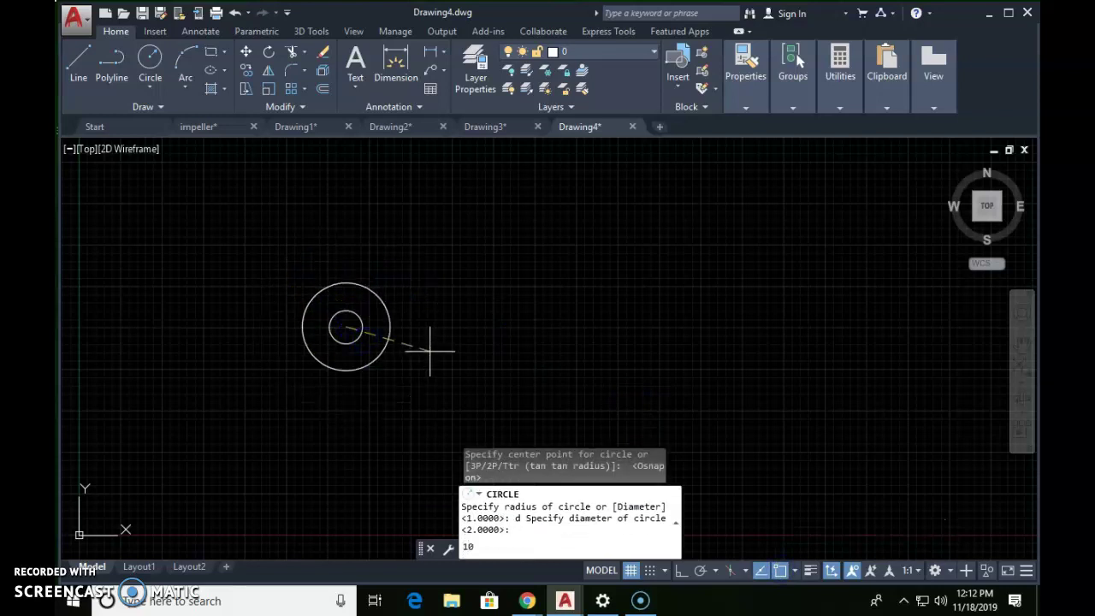
{"action": "key", "text": "Return"}
Step: Draw a thin horizontal rectangle from the inner circle's right quadrant to the outer circle
{"action": "scroll", "coordinate": [447, 340], "scroll_direction": "down", "scroll_amount": 2}
{"action": "scroll", "coordinate": [369, 331], "scroll_direction": "up", "scroll_amount": 3}
{"action": "scroll", "coordinate": [436, 336], "scroll_direction": "down", "scroll_amount": 1}
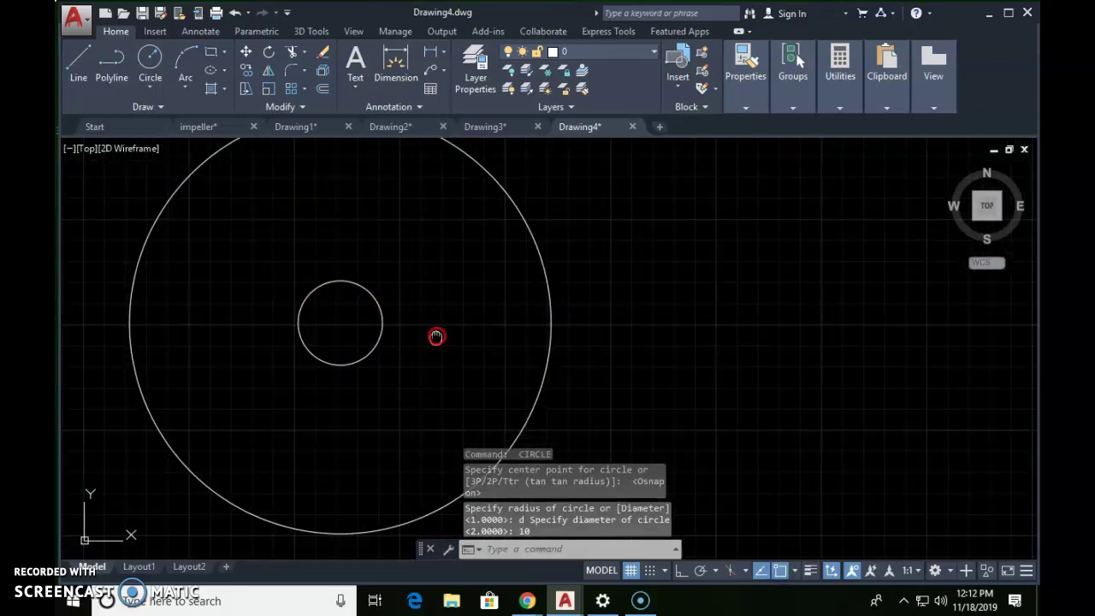
{"action": "mouse_move", "coordinate": [436, 336]}
{"action": "middle_mouse_down"}
{"action": "mouse_move", "coordinate": [345, 319]}
{"action": "mouse_move", "coordinate": [399, 310]}
{"action": "middle_mouse_up"}
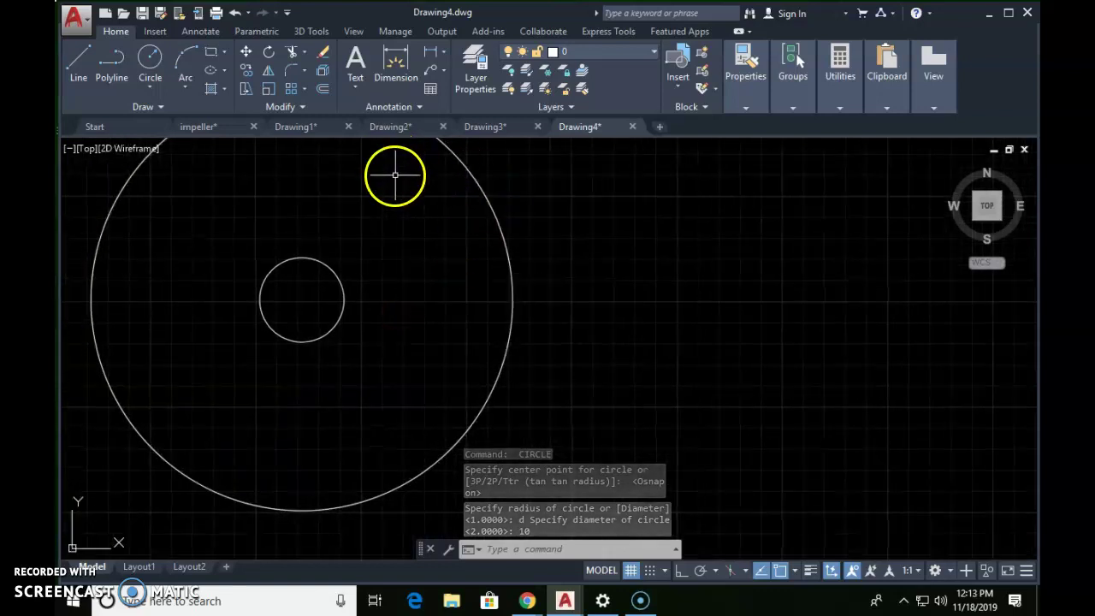
{"action": "type", "text": "rec"}
{"action": "key", "text": "Return"}
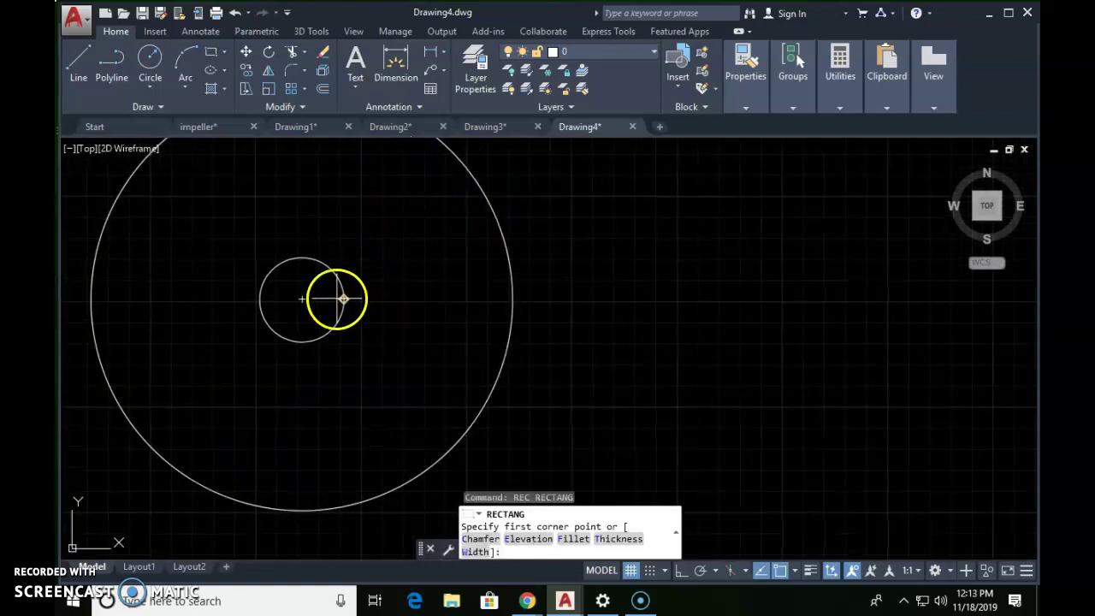
{"action": "left_click", "coordinate": [343, 299]}
{"action": "scroll", "coordinate": [482, 301], "scroll_direction": "up", "scroll_amount": 4}
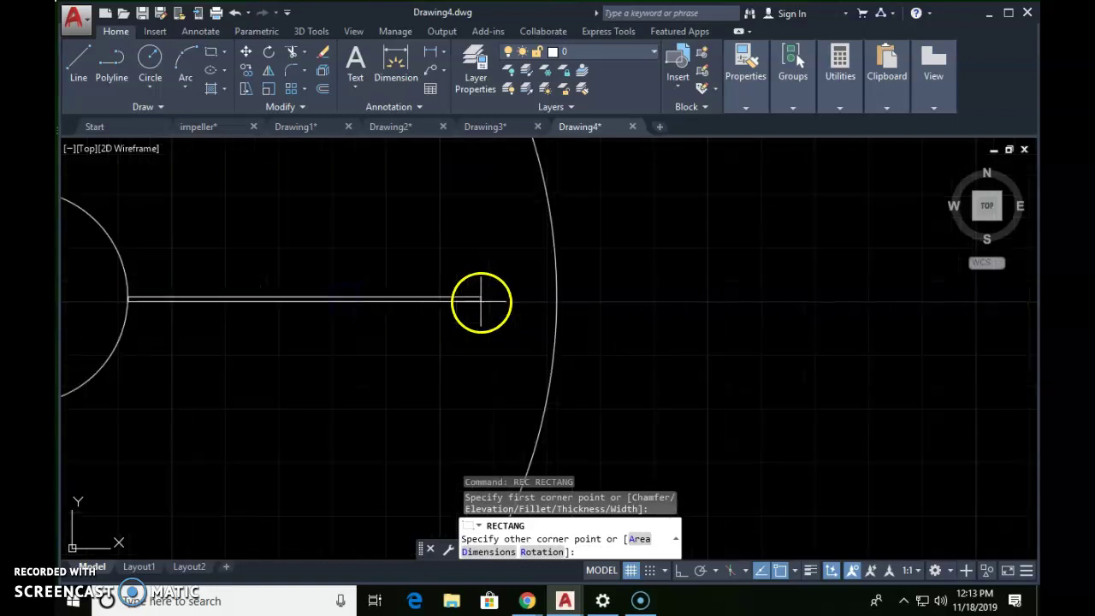
{"action": "left_click", "coordinate": [557, 303]}
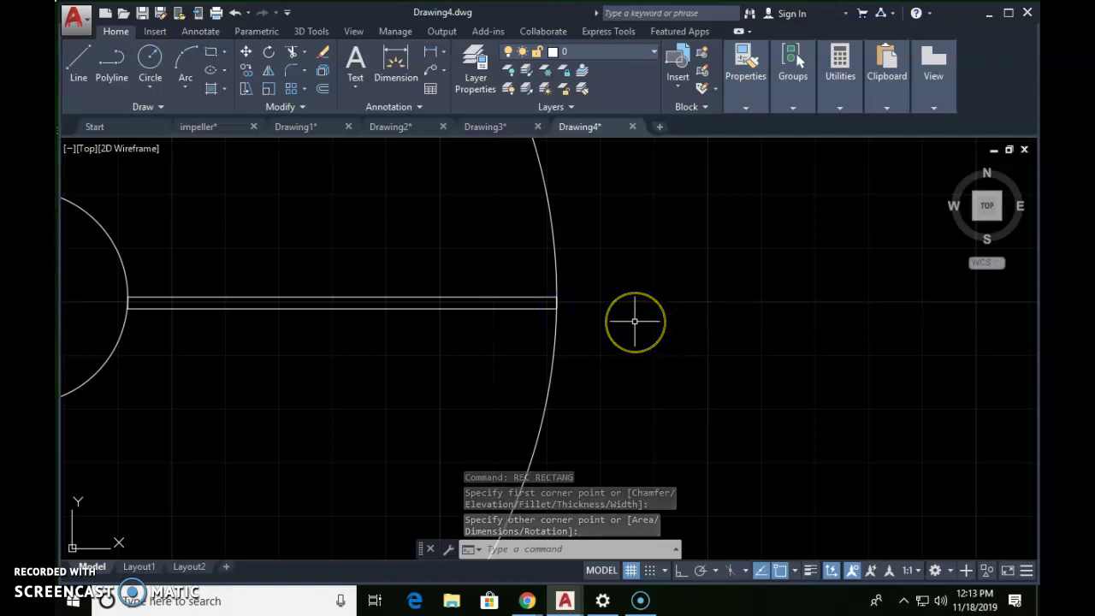
Step: Draw a second rectangle from the same inner-circle corner, ending on the first rectangle's lower edge at about five-sixths of its length
{"action": "type", "text": "rec"}
{"action": "left_click", "coordinate": [581, 325]}
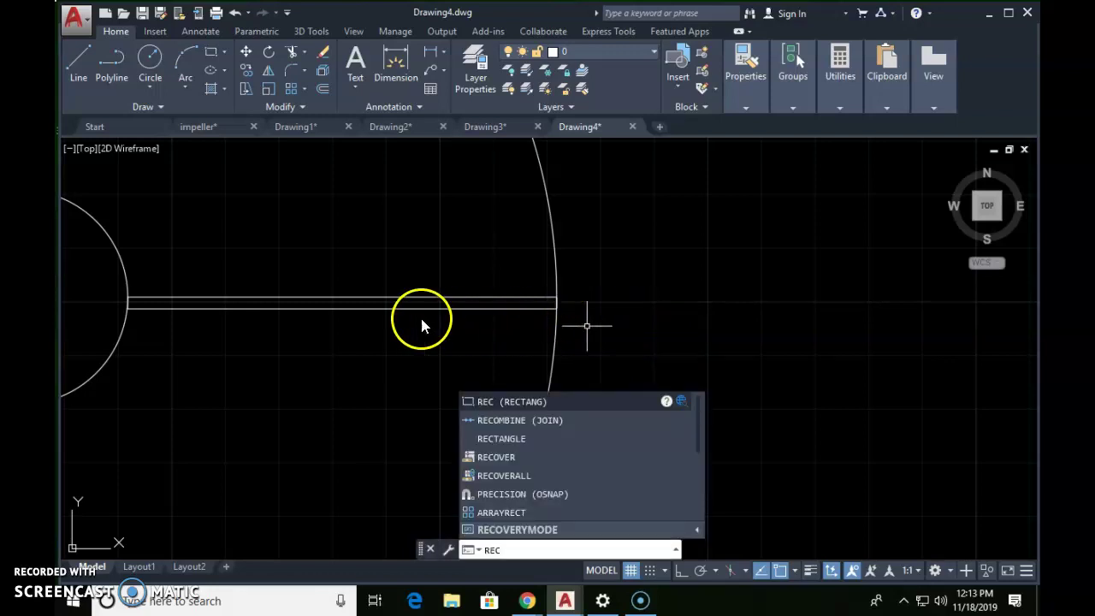
{"action": "key", "text": "Return"}
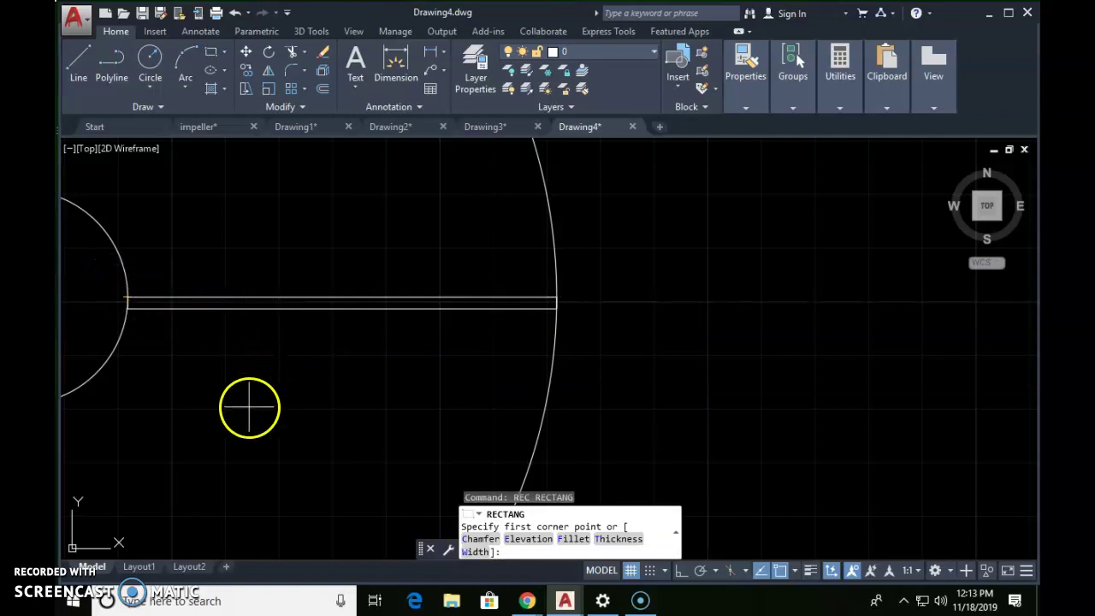
{"action": "left_click", "coordinate": [126, 297]}
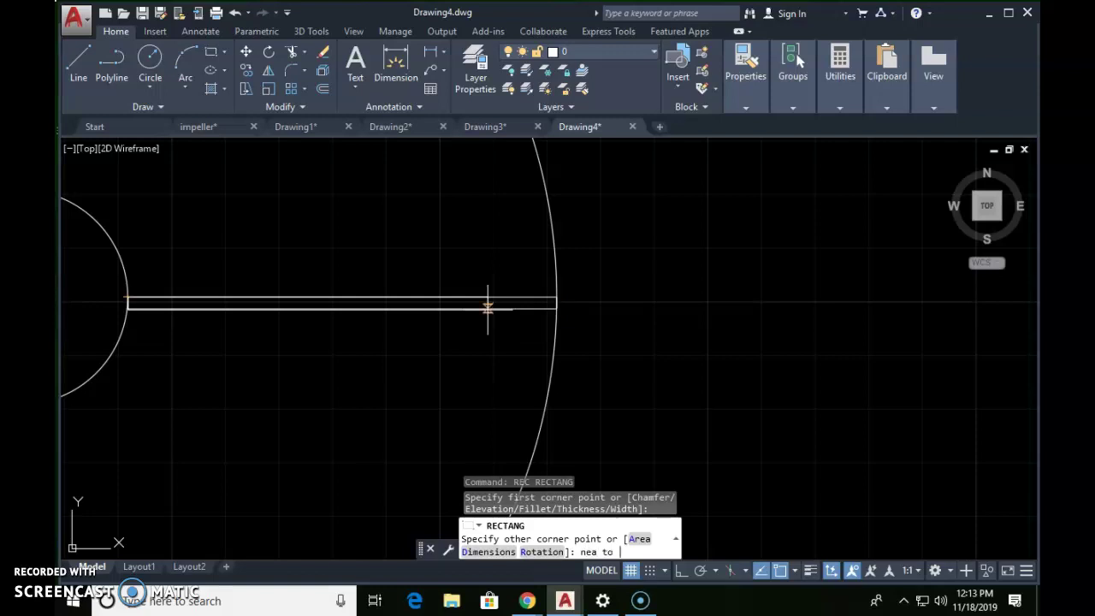
{"action": "left_click", "coordinate": [488, 307]}
{"action": "left_click", "coordinate": [487, 307]}
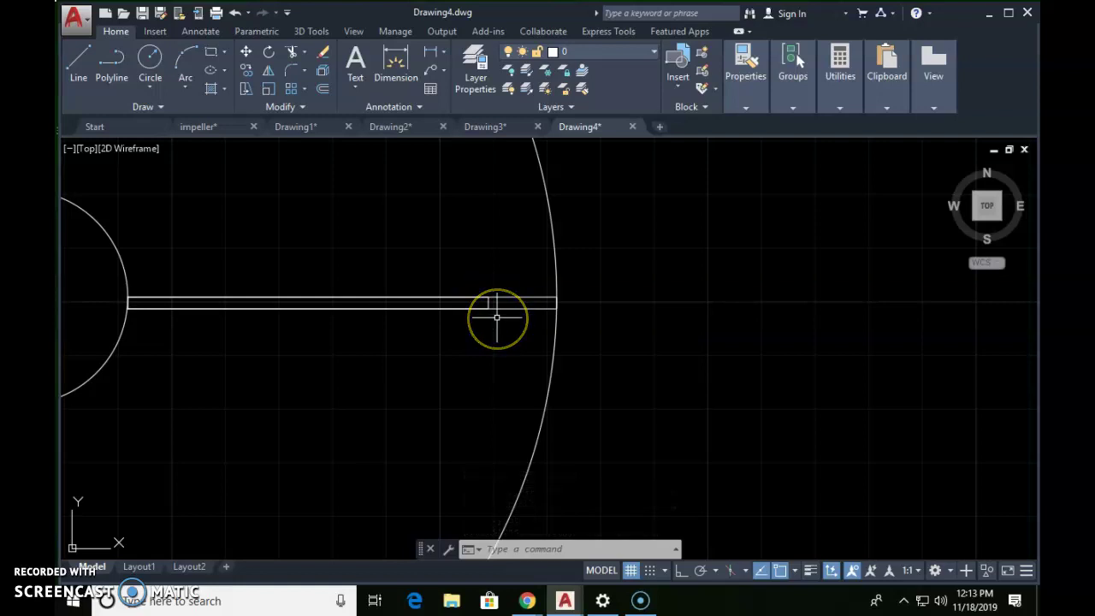
Step: Draw a third rectangle from the shared corner, ending on the lower edge at about 70 percent of the full length
{"action": "type", "text": "re"}
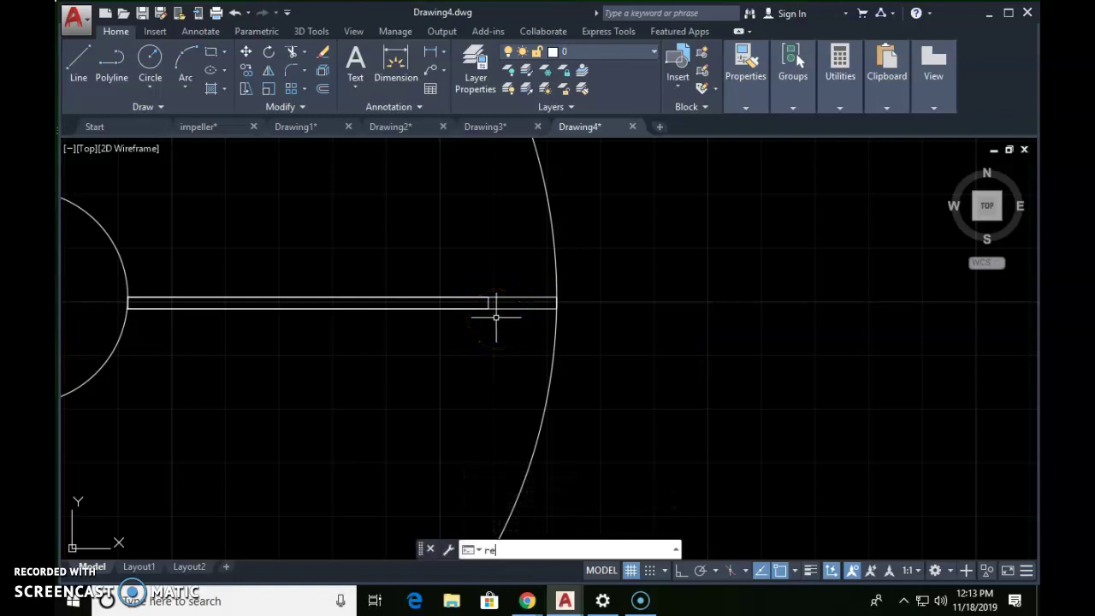
{"action": "type", "text": "c"}
{"action": "key", "text": "Return"}
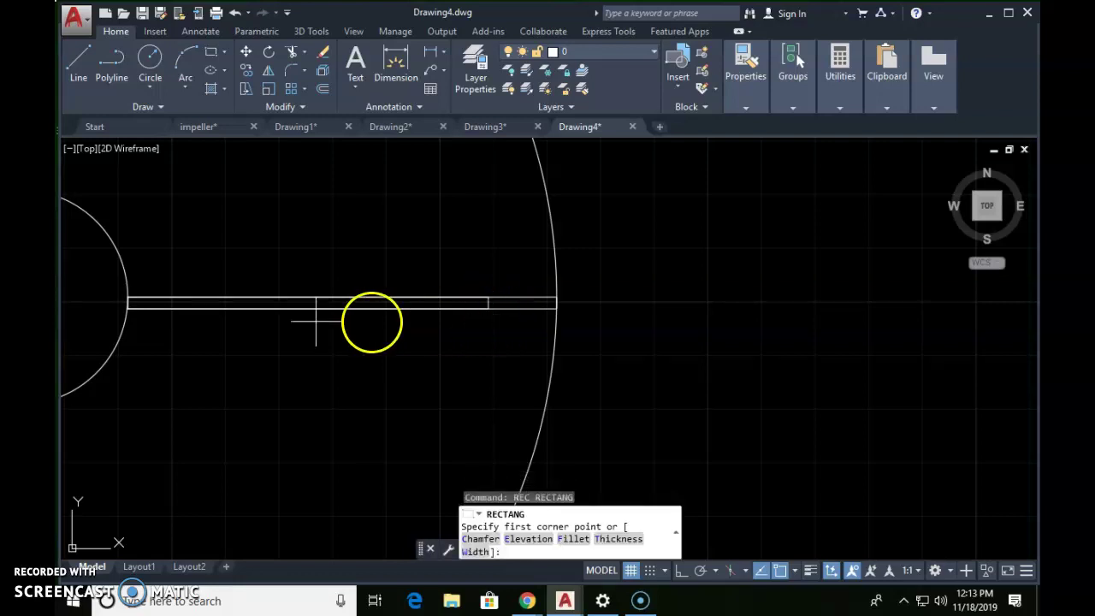
{"action": "left_click", "coordinate": [127, 296]}
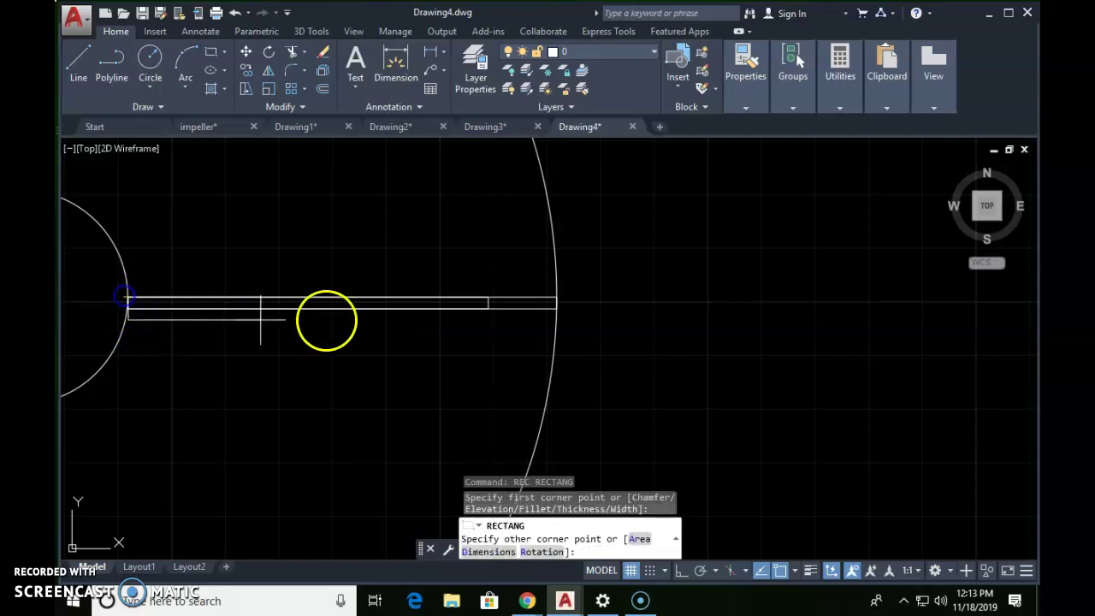
{"action": "left_click", "coordinate": [426, 306]}
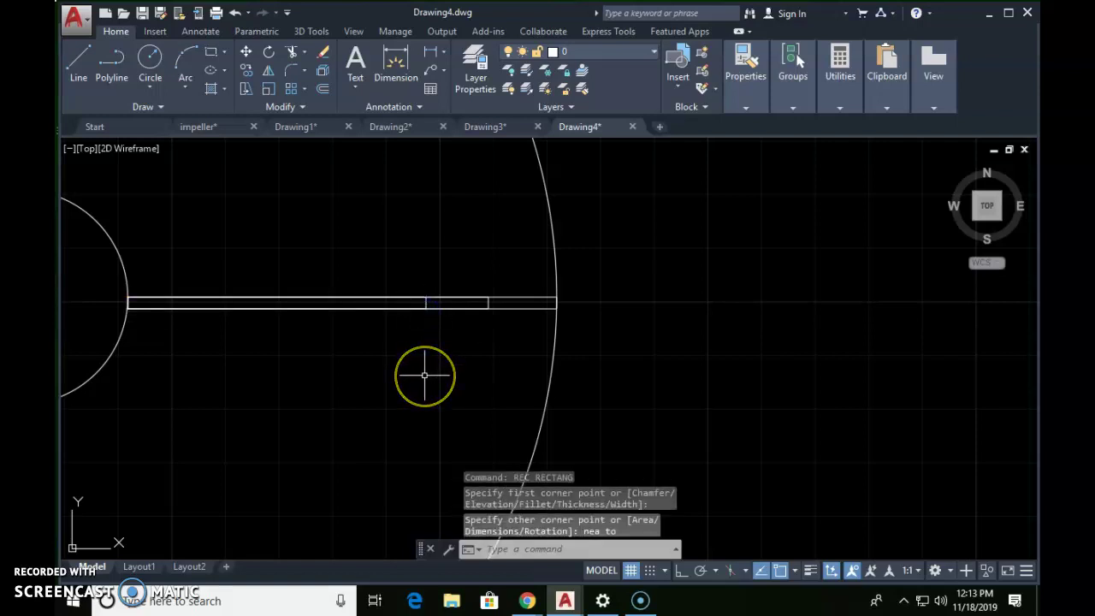
Step: Draw a very short fourth rectangle from the shared corner on the inner circle, within the same strip
{"action": "key", "text": "Return"}
{"action": "left_click", "coordinate": [129, 301]}
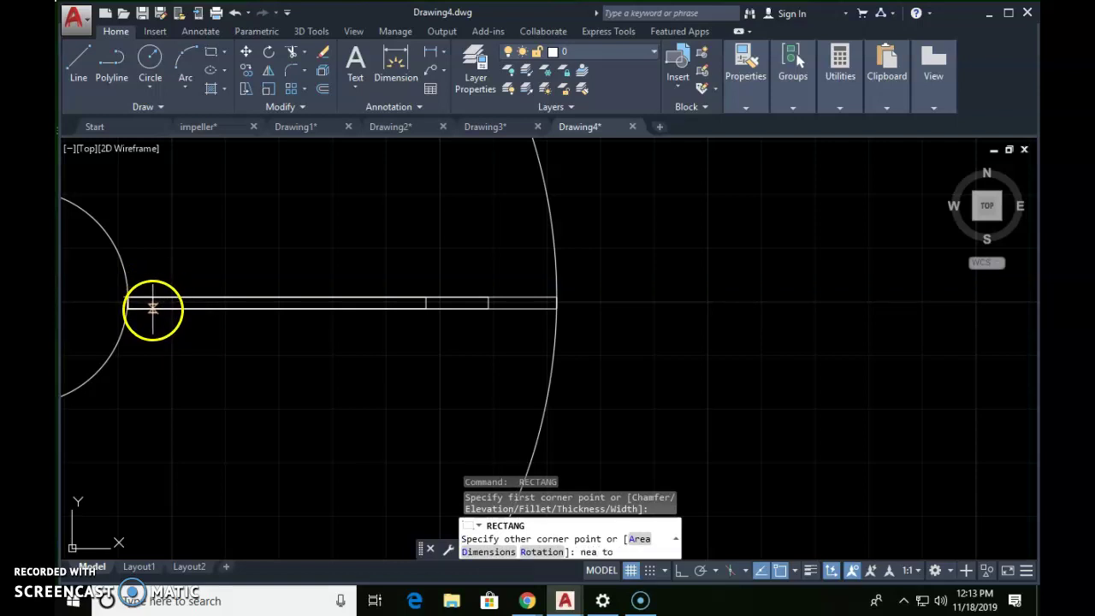
{"action": "left_click", "coordinate": [152, 307]}
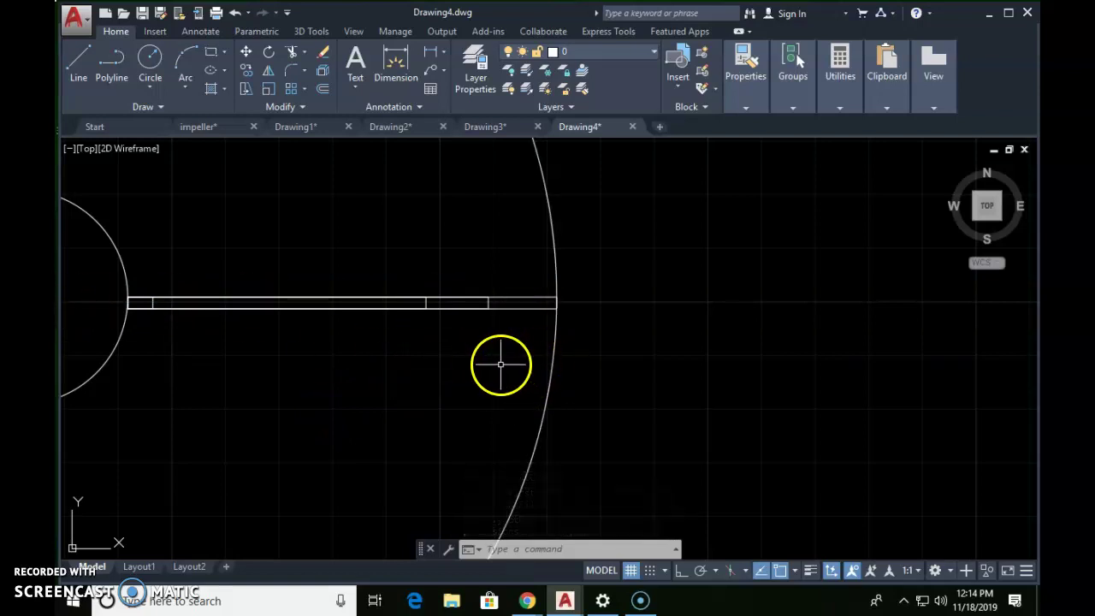
Step: Rotate the second-longest rectangle clockwise about its upper corner on the inner circle, to an angle of about 348 degrees
{"action": "type", "text": "ro"}
{"action": "key", "text": "Return"}
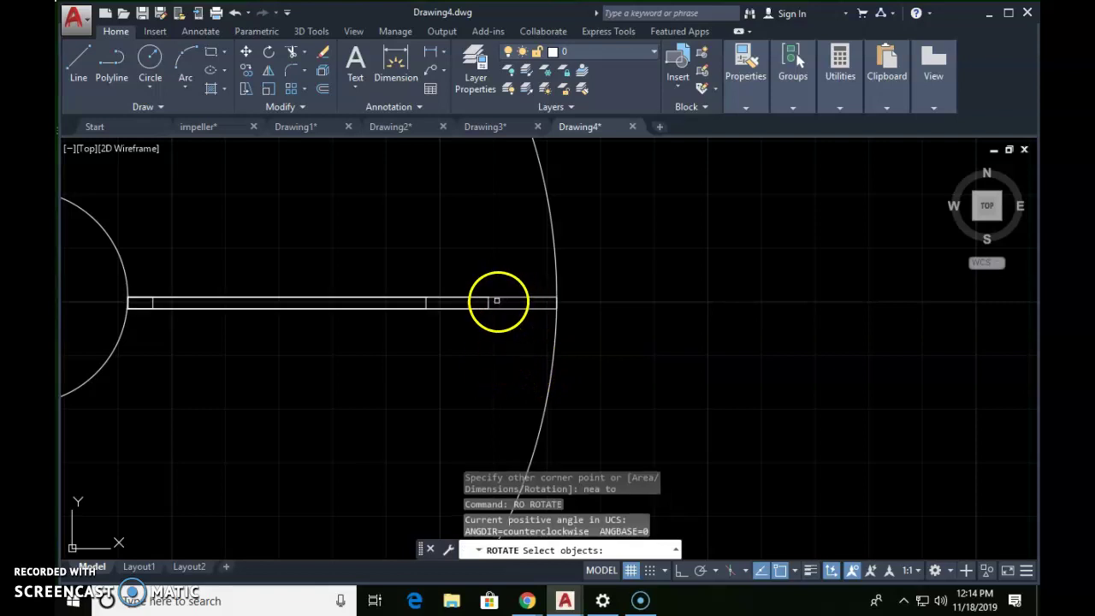
{"action": "left_click", "coordinate": [490, 303]}
{"action": "key", "text": "Return"}
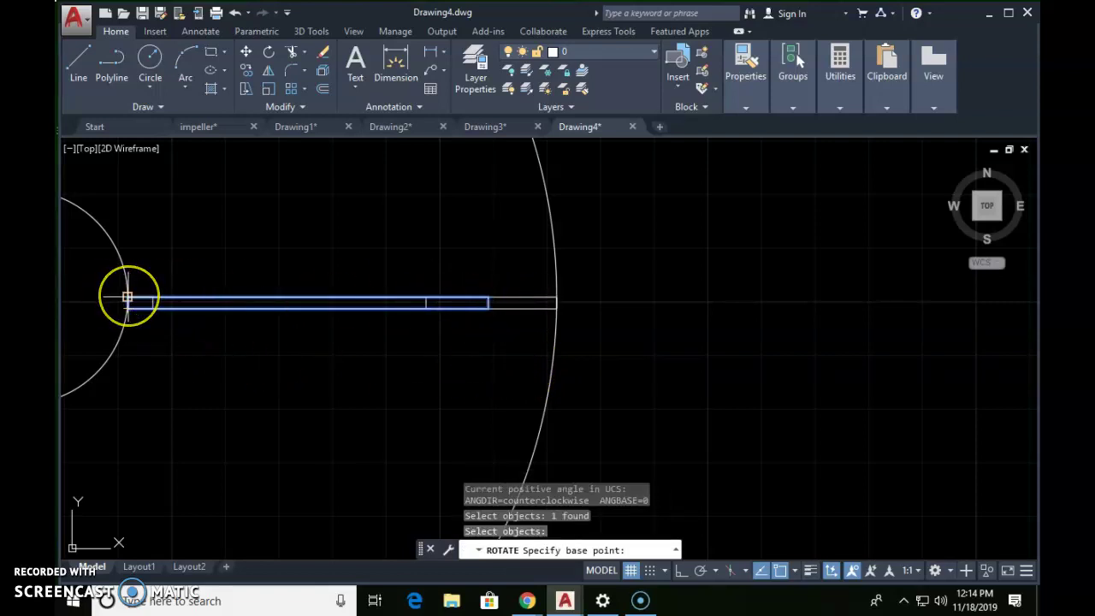
{"action": "left_click", "coordinate": [126, 298]}
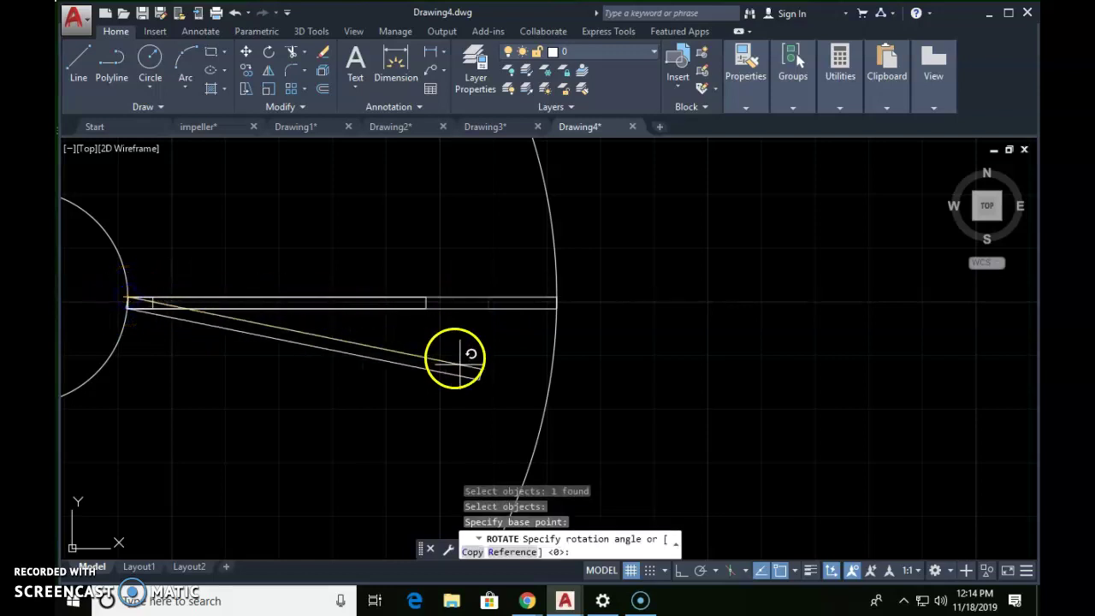
{"action": "left_click", "coordinate": [533, 384]}
{"action": "key", "text": "Return"}
{"action": "type", "text": "bjects: b"}
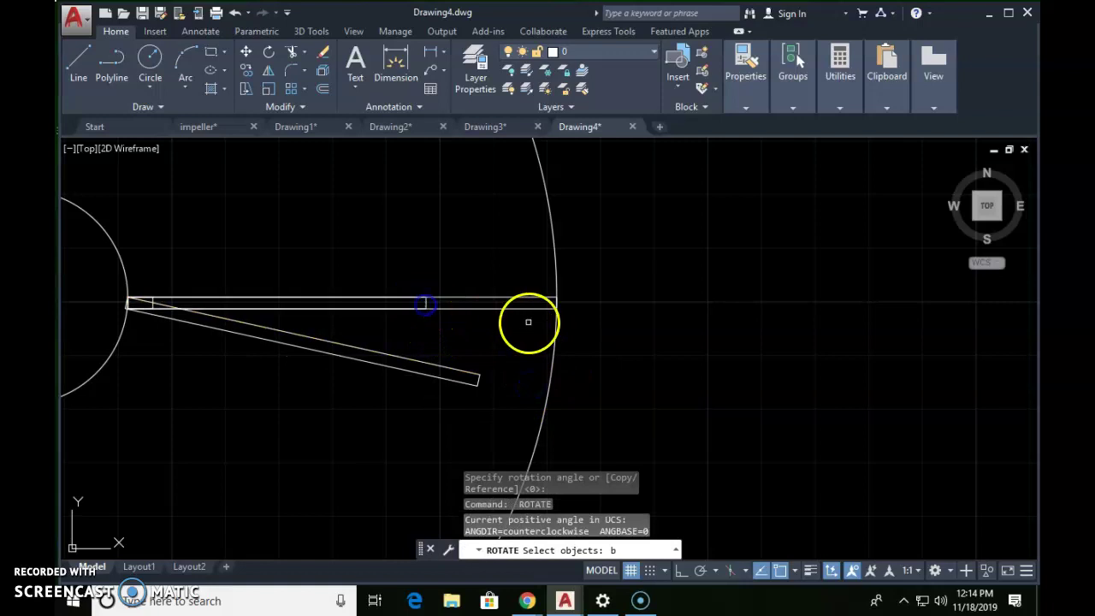
{"action": "key", "text": "Return"}
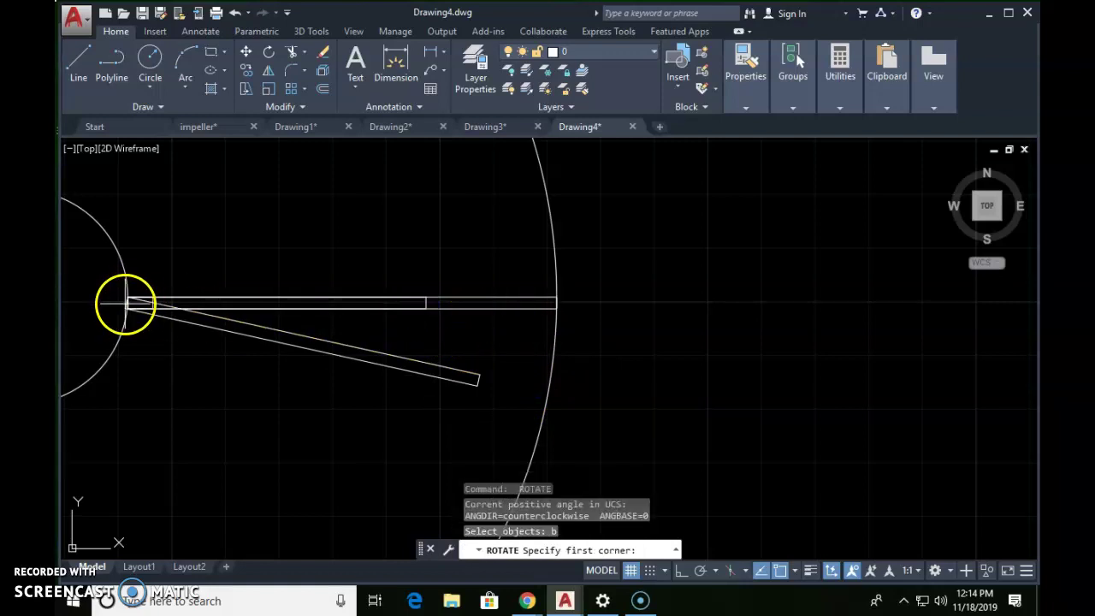
{"action": "key", "text": "Return"}
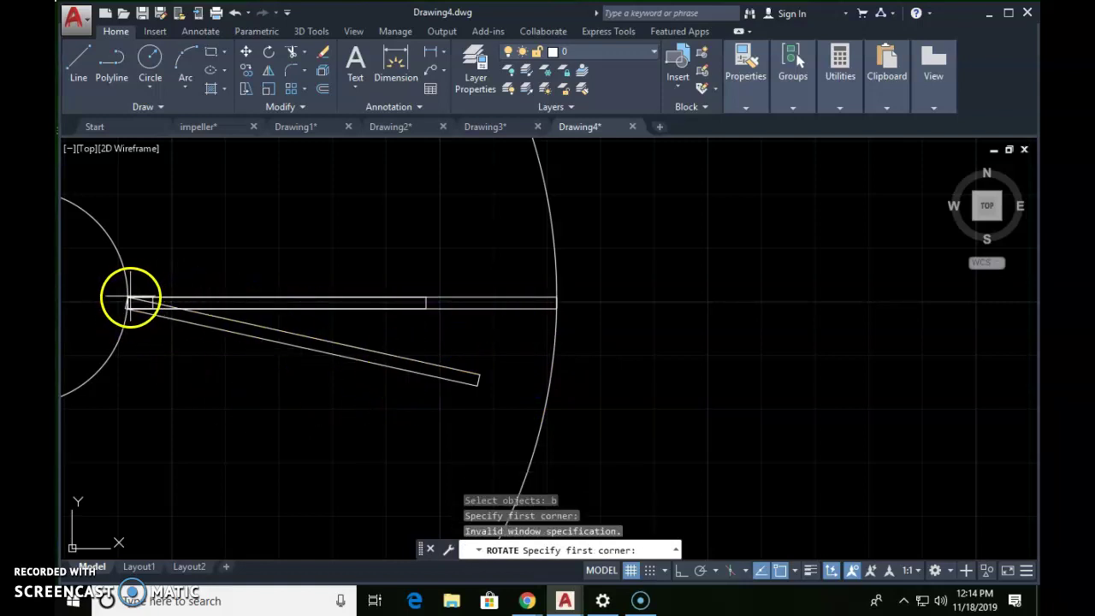
{"action": "left_click", "coordinate": [513, 358]}
{"action": "key", "text": "Escape"}
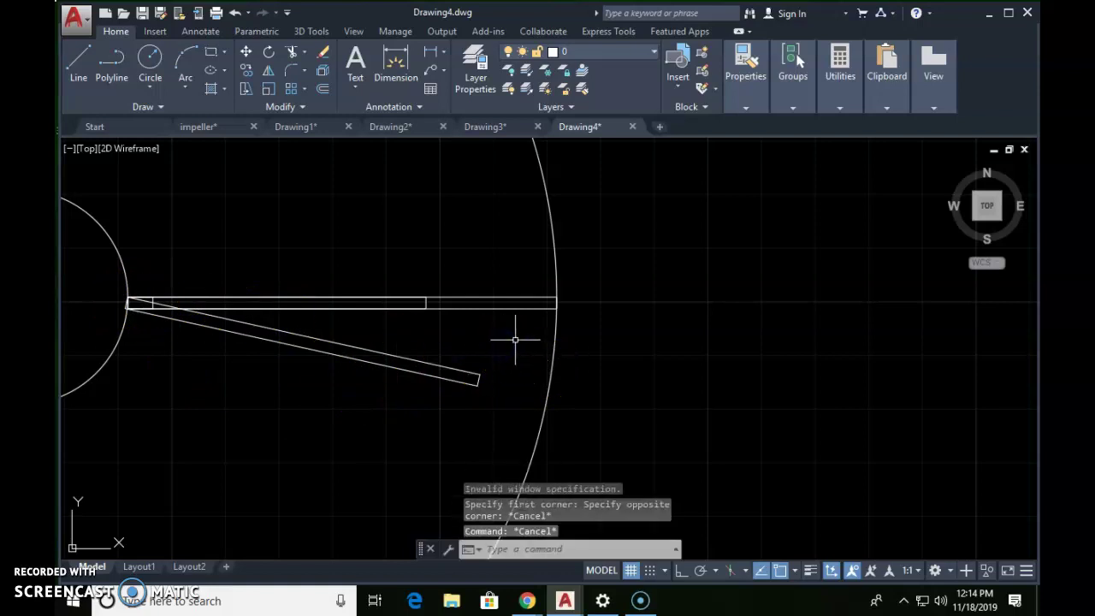
Step: Rotate the third rectangle clockwise about the shared corner on the inner circle, to an angle of about 339 degrees
{"action": "type", "text": "re"}
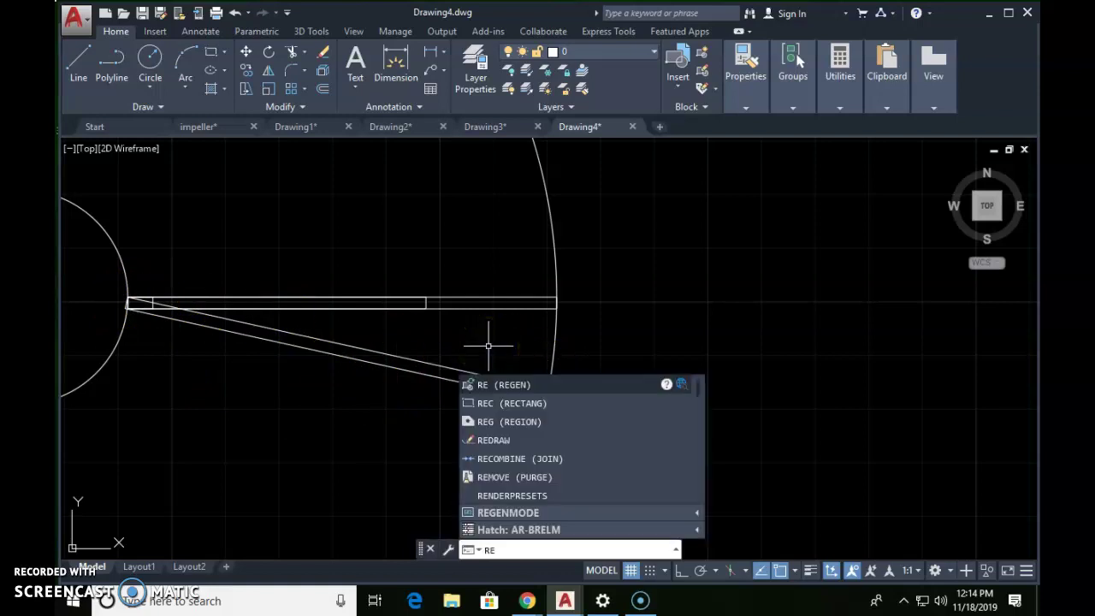
{"action": "key", "text": "BackSpace"}
{"action": "type", "text": "o"}
{"action": "key", "text": "Return"}
{"action": "left_click", "coordinate": [426, 300]}
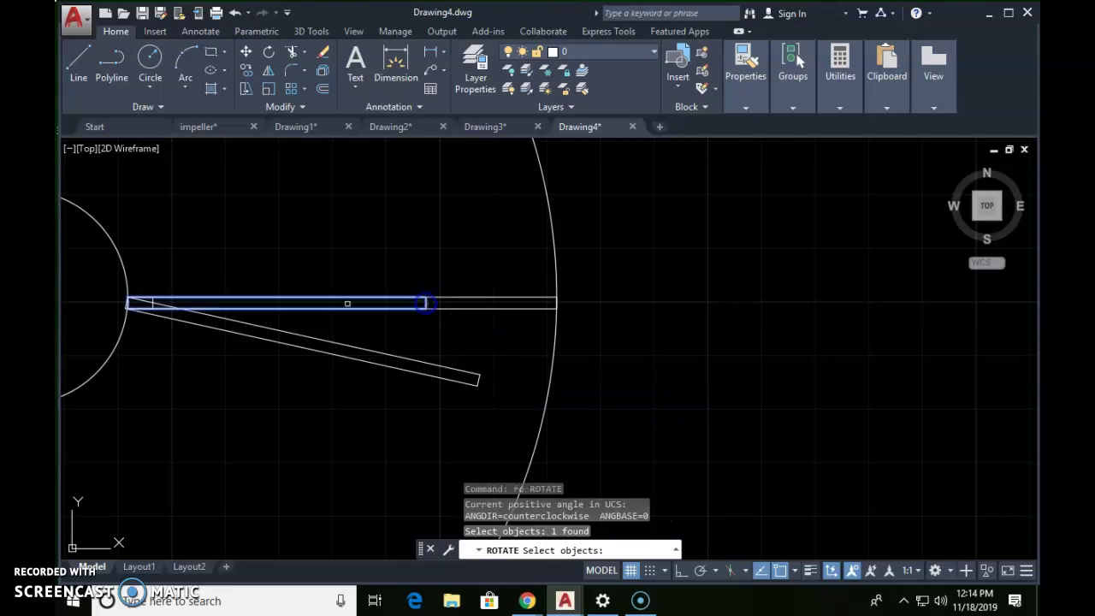
{"action": "key", "text": "Return"}
{"action": "left_click", "coordinate": [127, 296]}
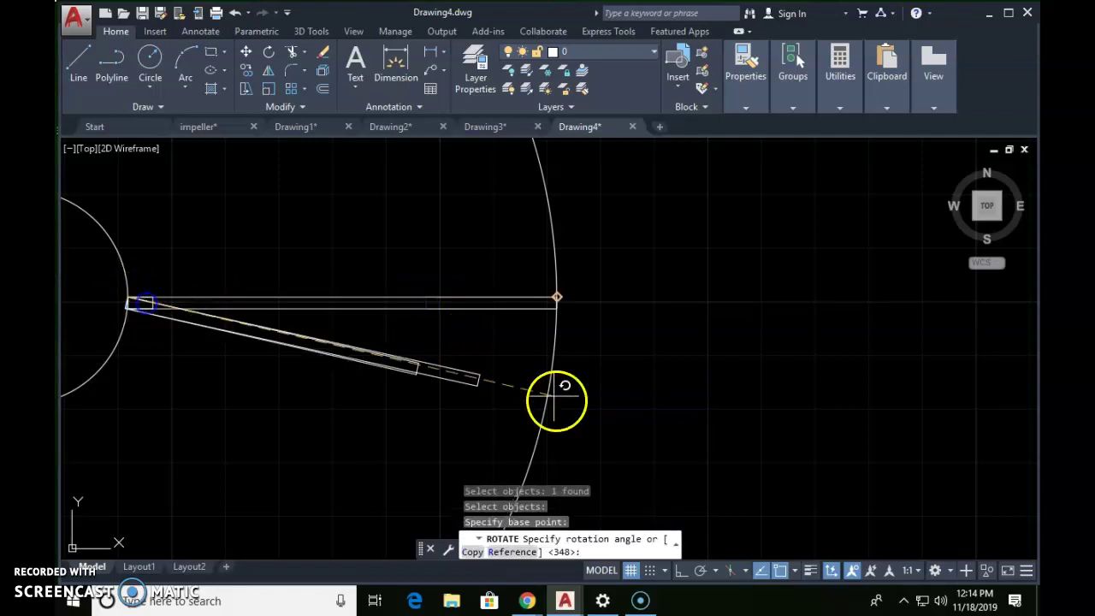
{"action": "left_click", "coordinate": [504, 443]}
Step: Rotate the shortest rectangle clockwise about the shared corner, more steeply than the other rotated rectangles
{"action": "key", "text": "Return"}
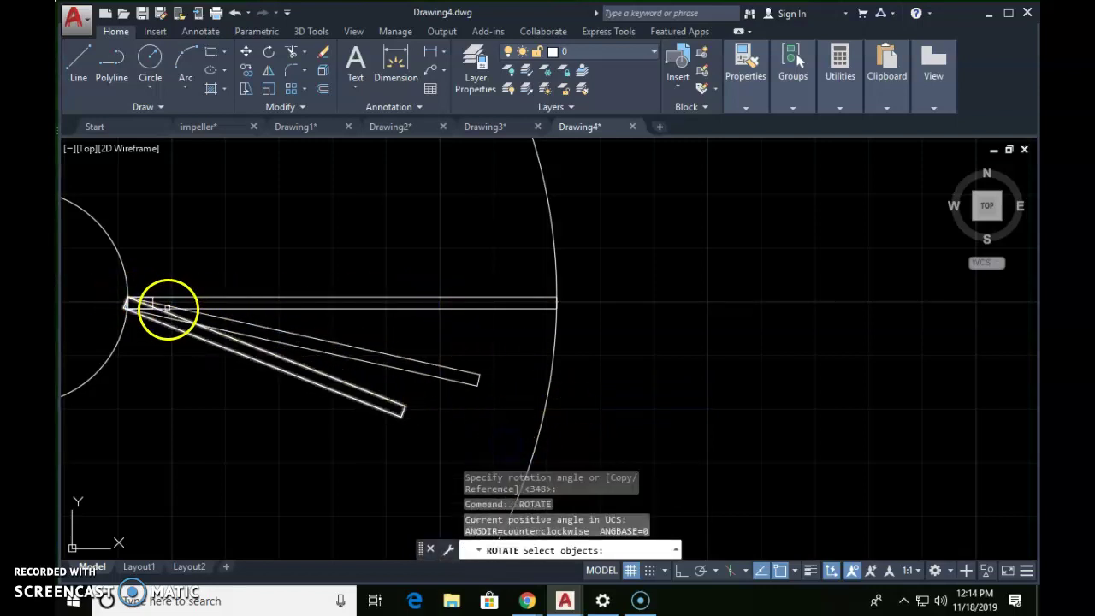
{"action": "scroll", "coordinate": [123, 290], "scroll_direction": "up", "scroll_amount": 5}
{"action": "left_click", "coordinate": [111, 286]}
{"action": "scroll", "coordinate": [120, 289], "scroll_direction": "down", "scroll_amount": 3}
{"action": "middle_click_drag", "start_coordinate": [212, 286], "coordinate": [449, 287]}
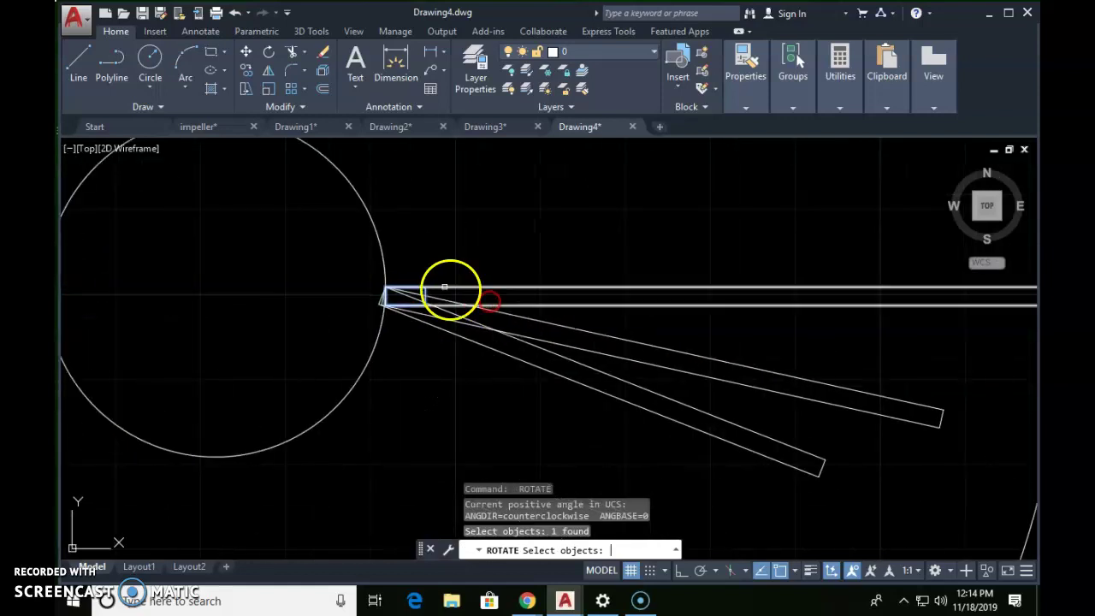
{"action": "key", "text": "Return"}
{"action": "left_click", "coordinate": [381, 291]}
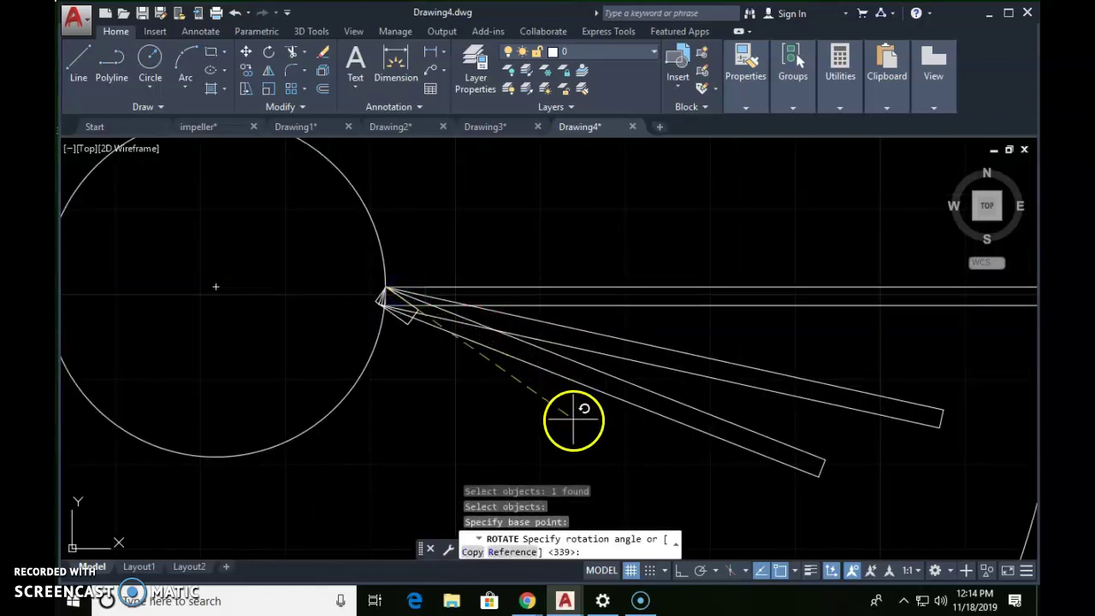
{"action": "key", "text": "Escape"}
{"action": "key", "text": "Escape"}
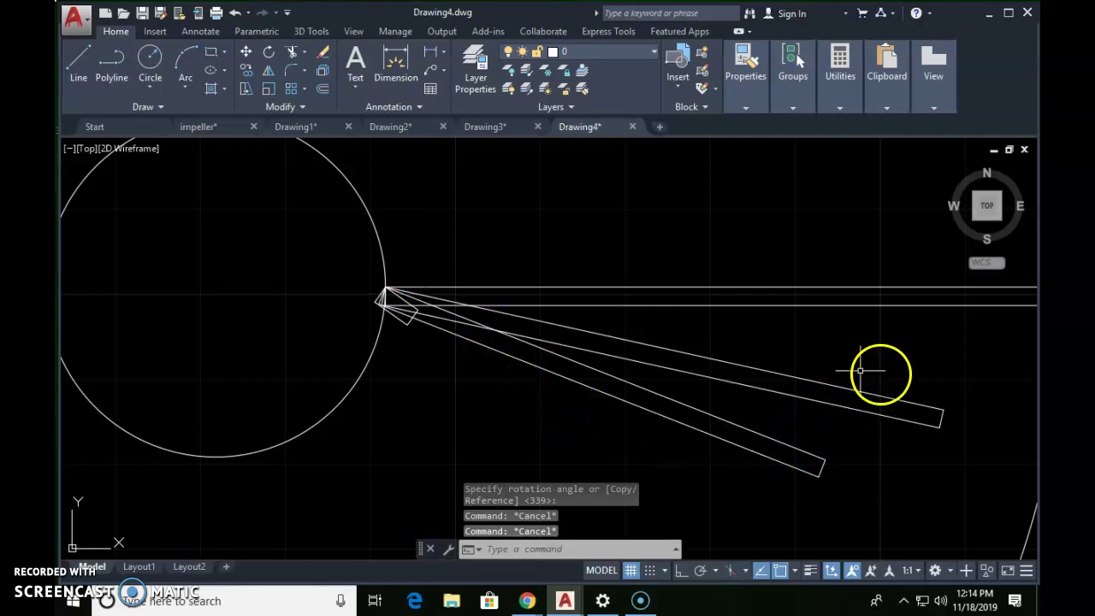
{"action": "middle_click_drag", "start_coordinate": [860, 369], "coordinate": [689, 367]}
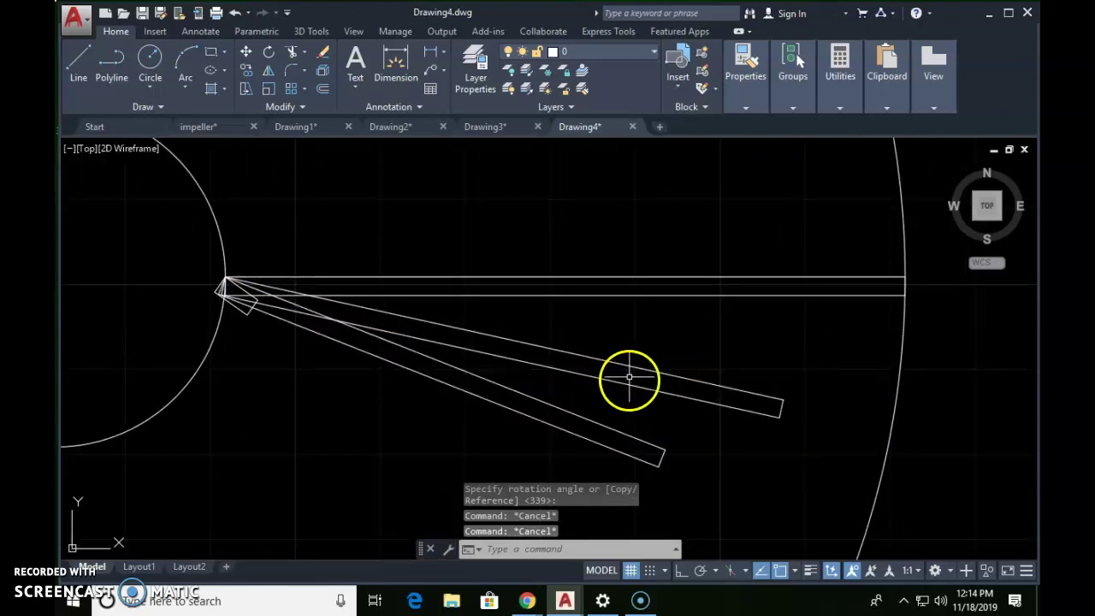
Step: Move the shortest rectangle 8 units straight up along the Z axis, using polar tracking
{"action": "scroll", "coordinate": [628, 377], "scroll_direction": "down", "scroll_amount": 4}
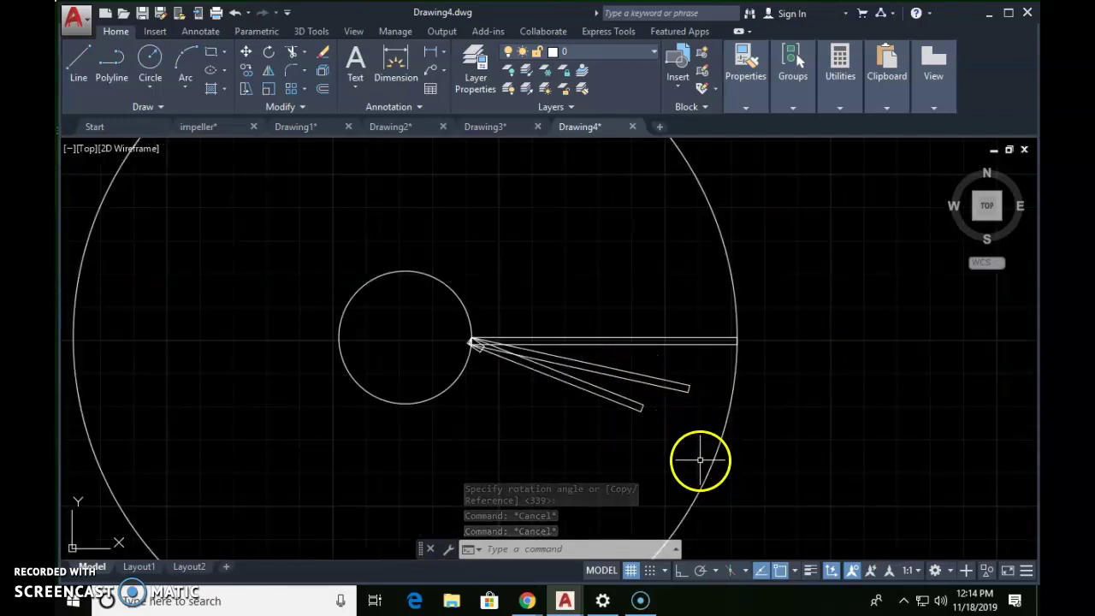
{"action": "middle_click_drag", "start_coordinate": [700, 461], "coordinate": [716, 387], "text": "shift"}
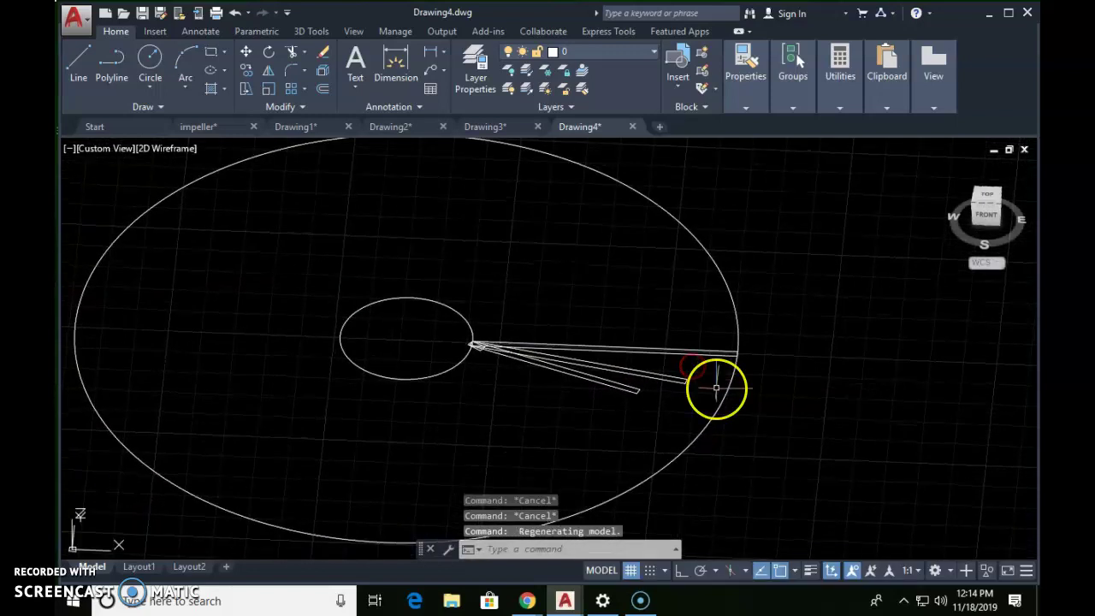
{"action": "type", "text": "m"}
{"action": "key", "text": "Return"}
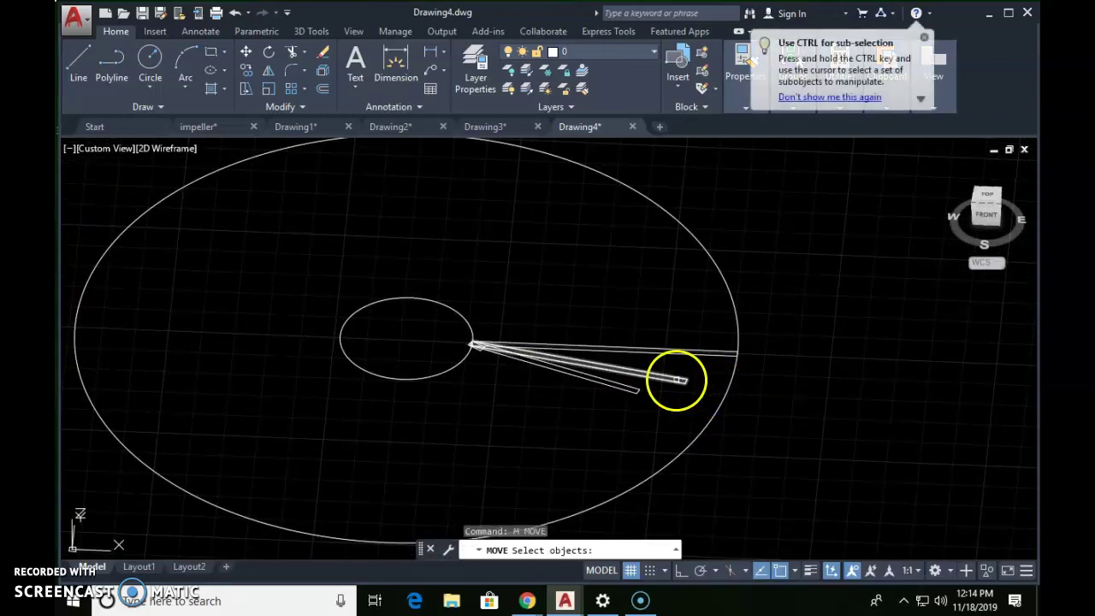
{"action": "scroll", "coordinate": [477, 354], "scroll_direction": "up", "scroll_amount": 5}
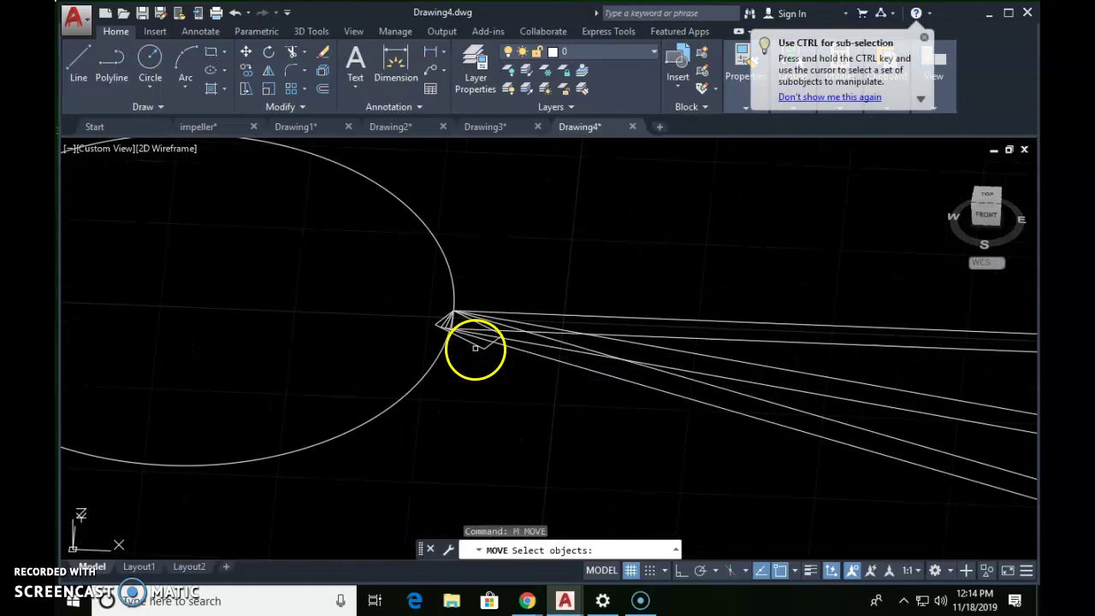
{"action": "left_click", "coordinate": [477, 347]}
{"action": "scroll", "coordinate": [538, 399], "scroll_direction": "down", "scroll_amount": 5}
{"action": "key", "text": "Return"}
{"action": "left_click", "coordinate": [541, 427]}
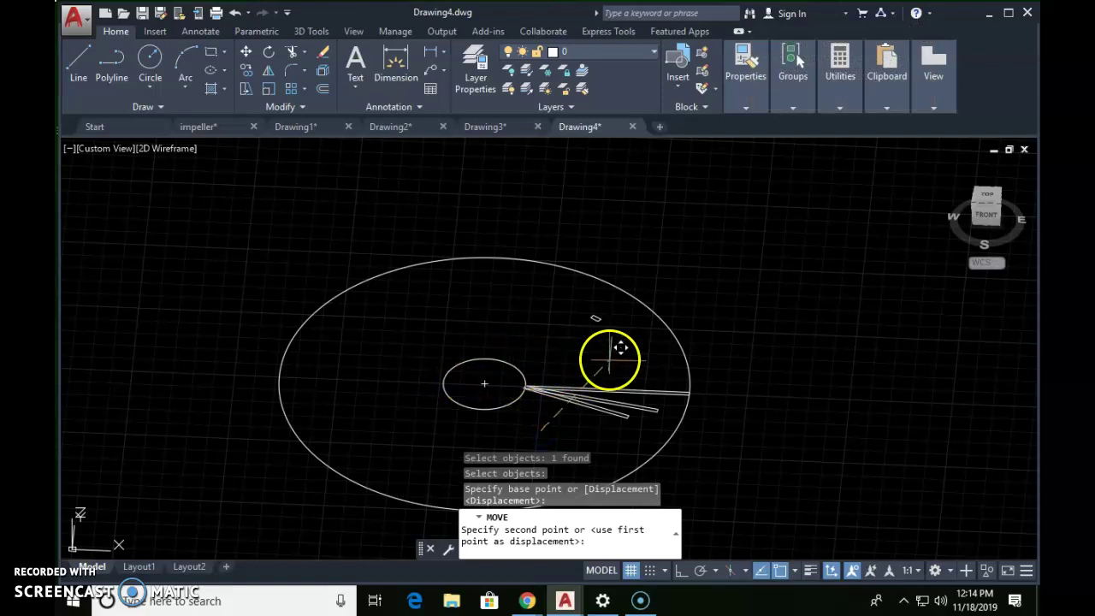
{"action": "left_click", "coordinate": [702, 571]}
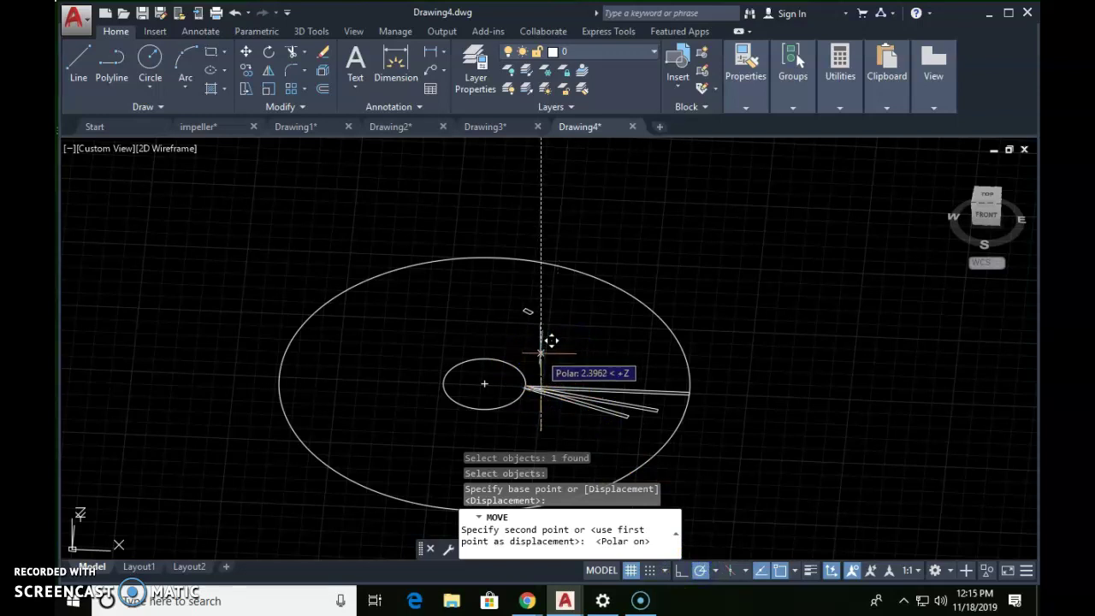
{"action": "key", "text": "Return"}
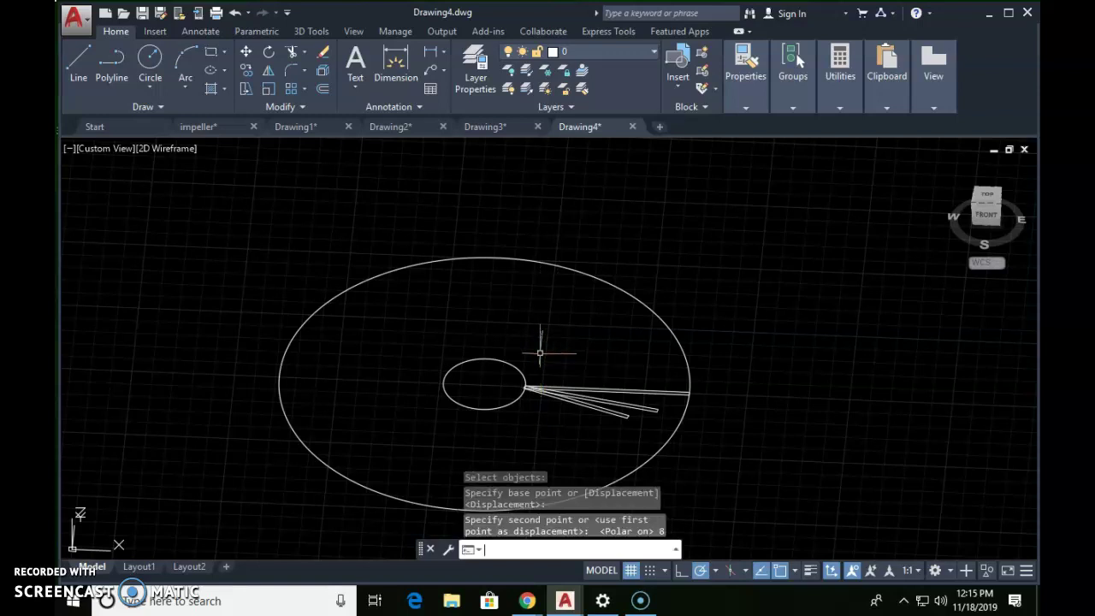
Step: Move the second-longest rectangle straight up along the Z axis by about 3.3 units
{"action": "scroll", "coordinate": [550, 350], "scroll_direction": "down", "scroll_amount": 2}
{"action": "key", "text": "Return"}
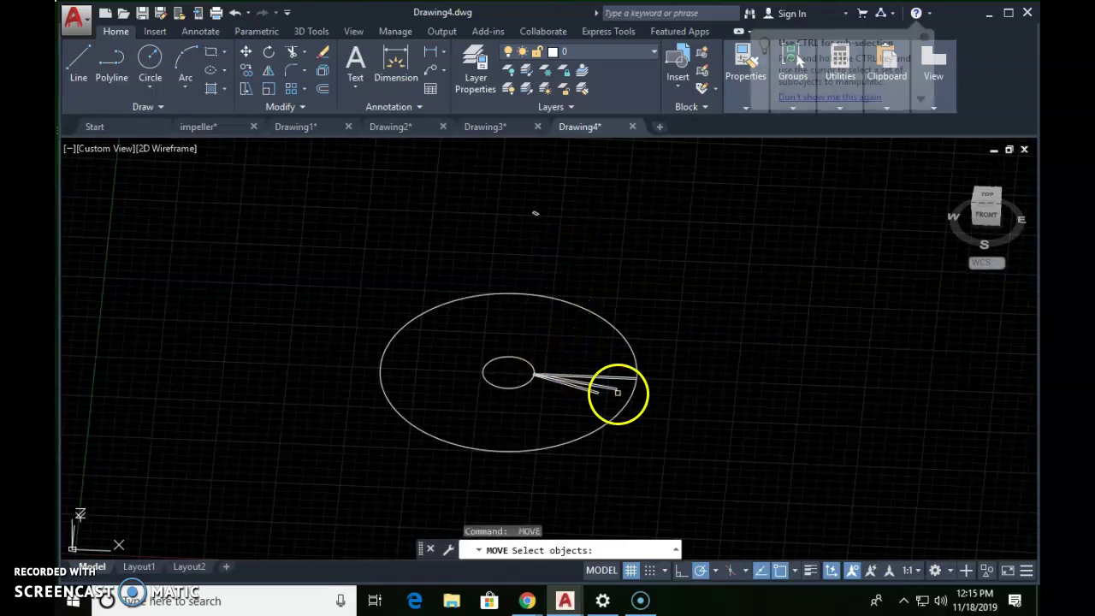
{"action": "left_click", "coordinate": [618, 385]}
{"action": "key", "text": "Return"}
{"action": "left_click", "coordinate": [447, 400]}
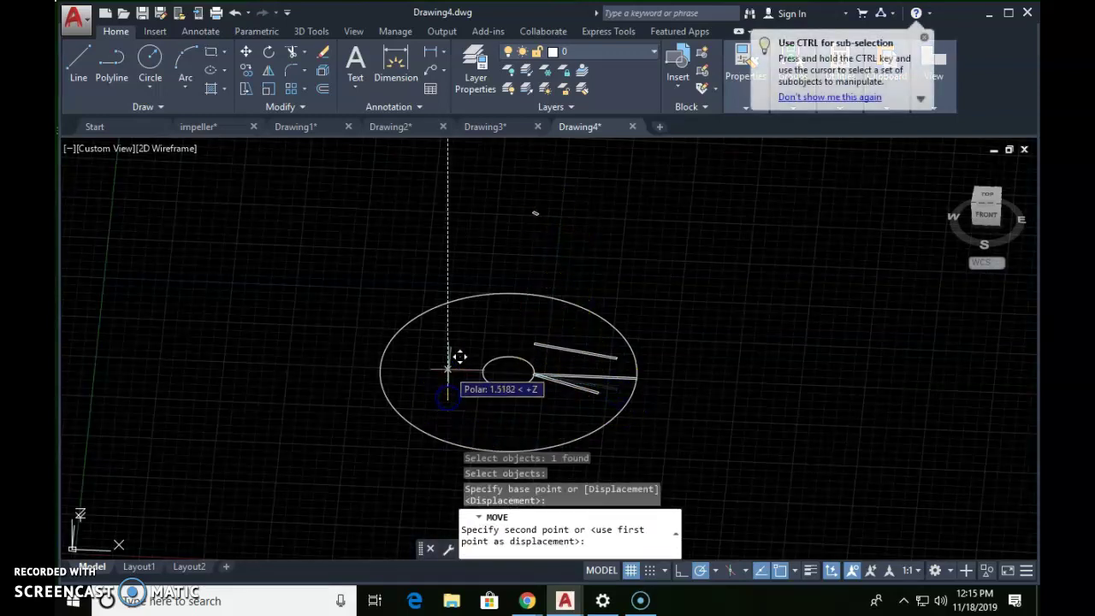
{"action": "left_click", "coordinate": [447, 331]}
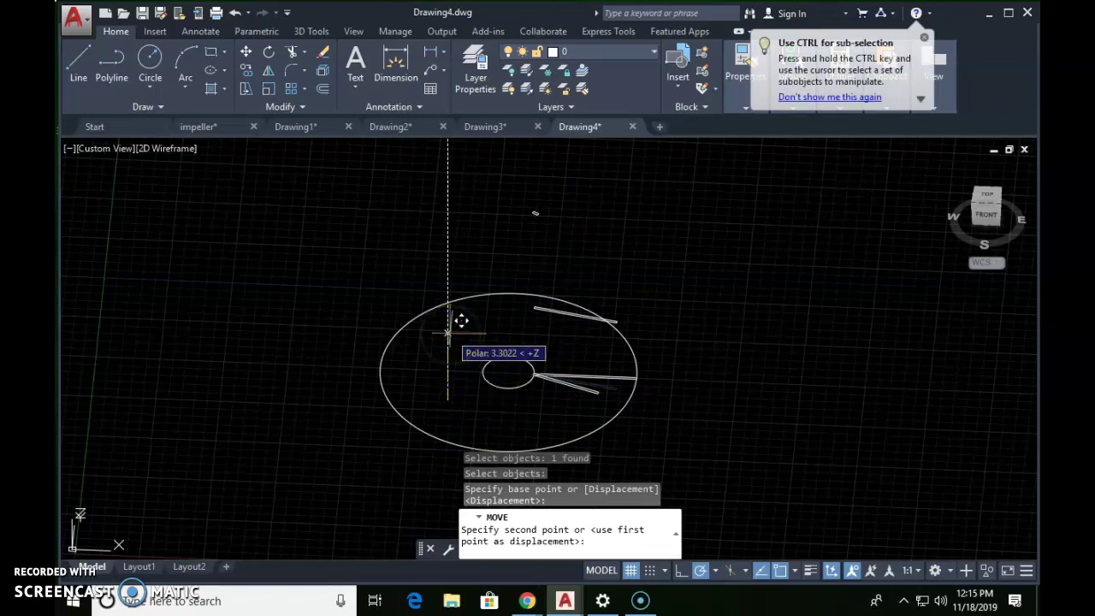
{"action": "left_click", "coordinate": [448, 331]}
Step: Move the third rectangle straight up along the Z axis by about 6.9 units, placing it just below the shortest one
{"action": "key", "text": "Return"}
{"action": "left_click", "coordinate": [599, 391]}
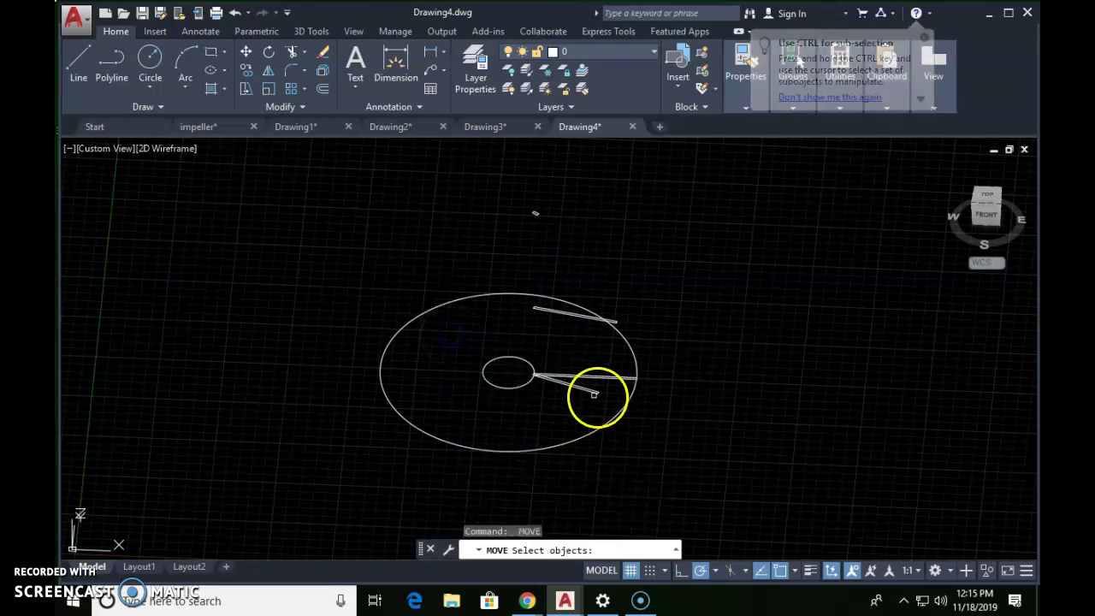
{"action": "key", "text": "Return"}
{"action": "left_click", "coordinate": [581, 419]}
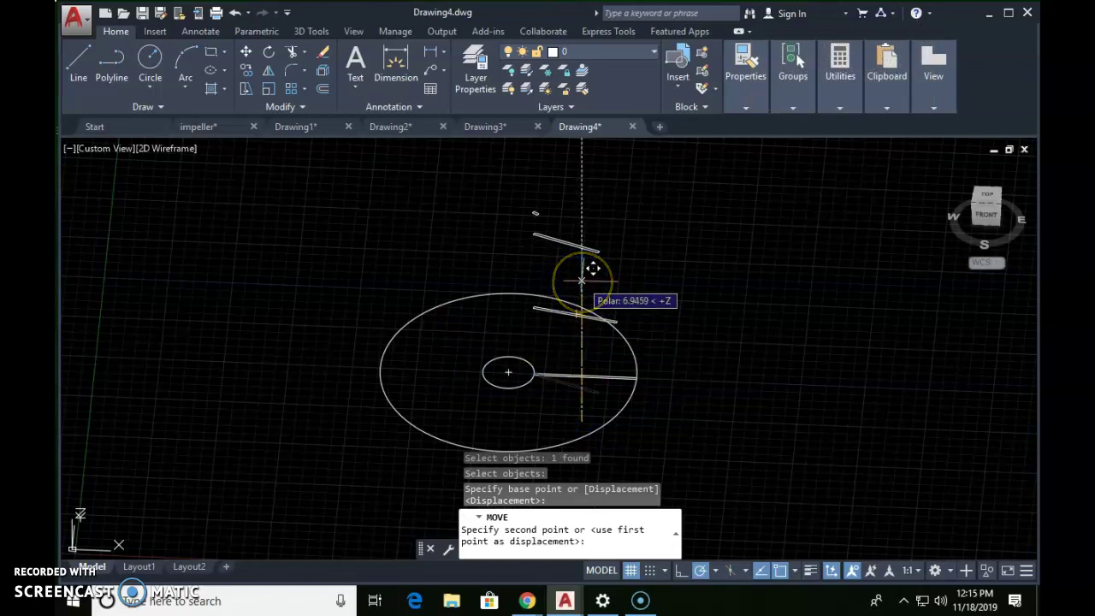
{"action": "key", "text": "Escape"}
{"action": "key", "text": "Escape"}
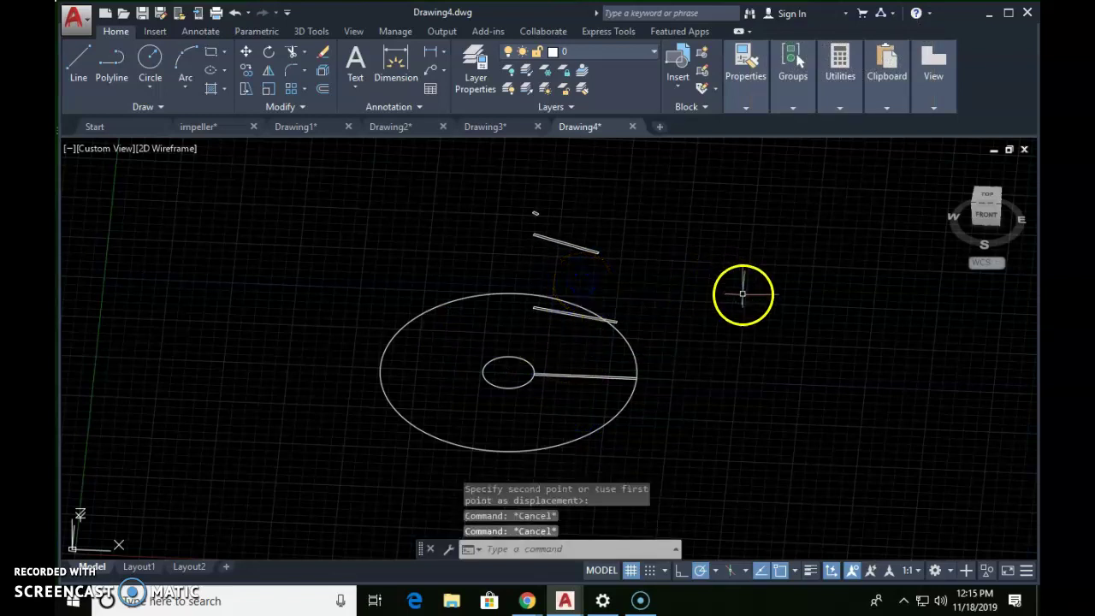
Step: Loft a solid blade through the four rectangles in order from the longest at the base to the shortest, using cross sections only
{"action": "middle_click_drag", "start_coordinate": [696, 322], "coordinate": [674, 334], "text": "shift"}
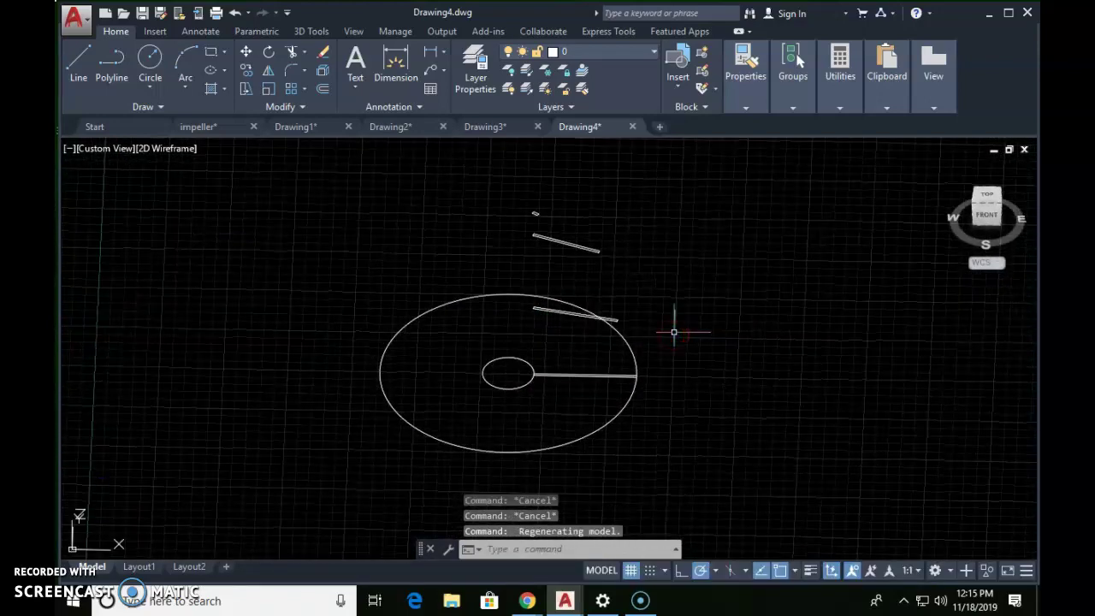
{"action": "type", "text": "loft"}
{"action": "key", "text": "Return"}
{"action": "left_click", "coordinate": [592, 374]}
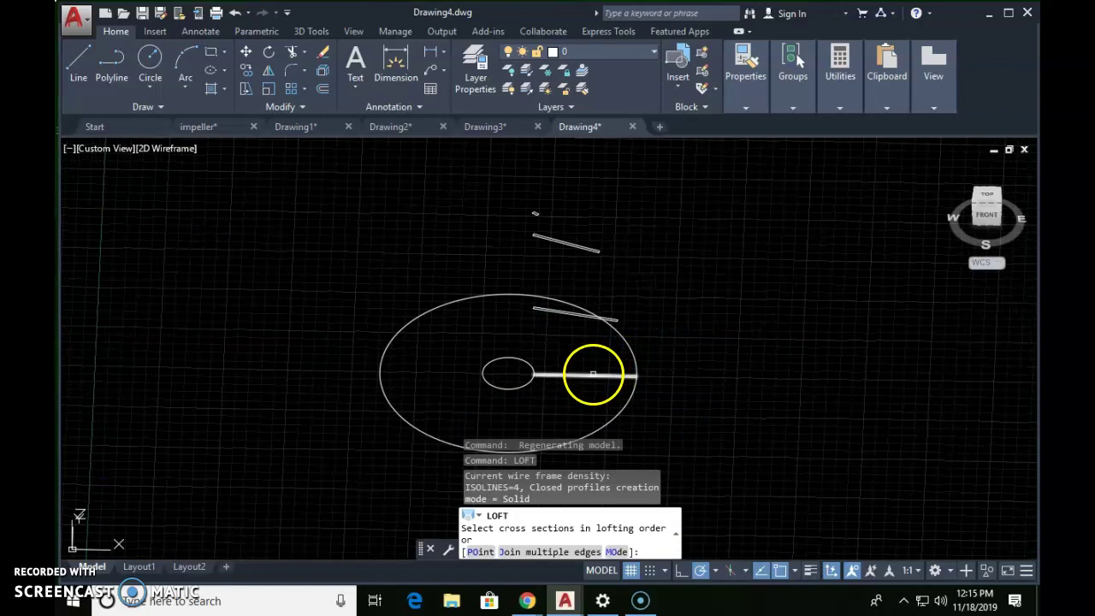
{"action": "left_click", "coordinate": [578, 314]}
{"action": "left_click", "coordinate": [578, 246]}
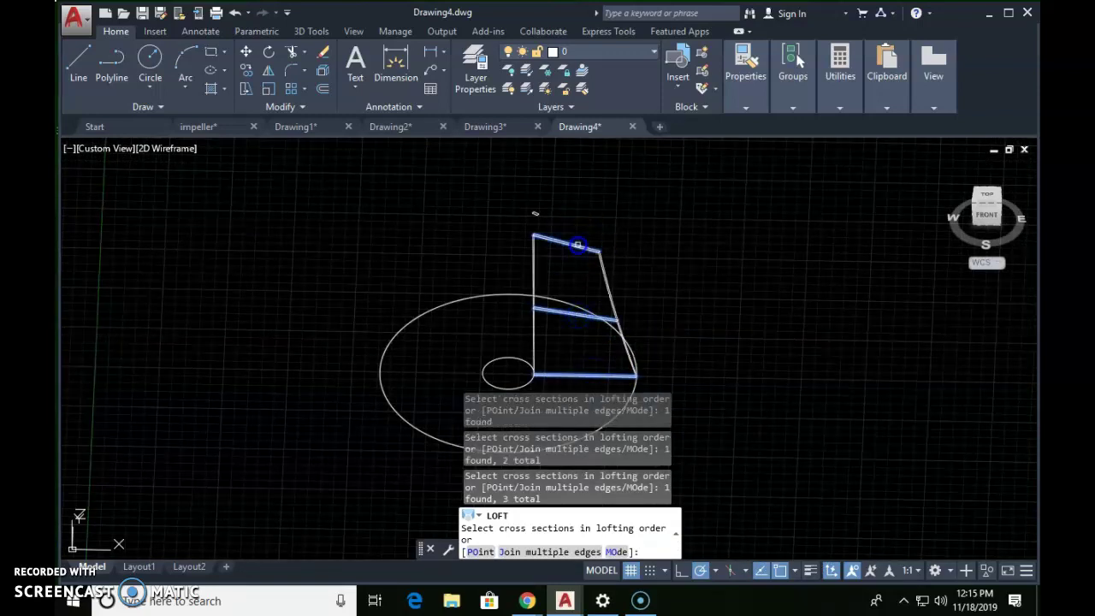
{"action": "key", "text": "Return"}
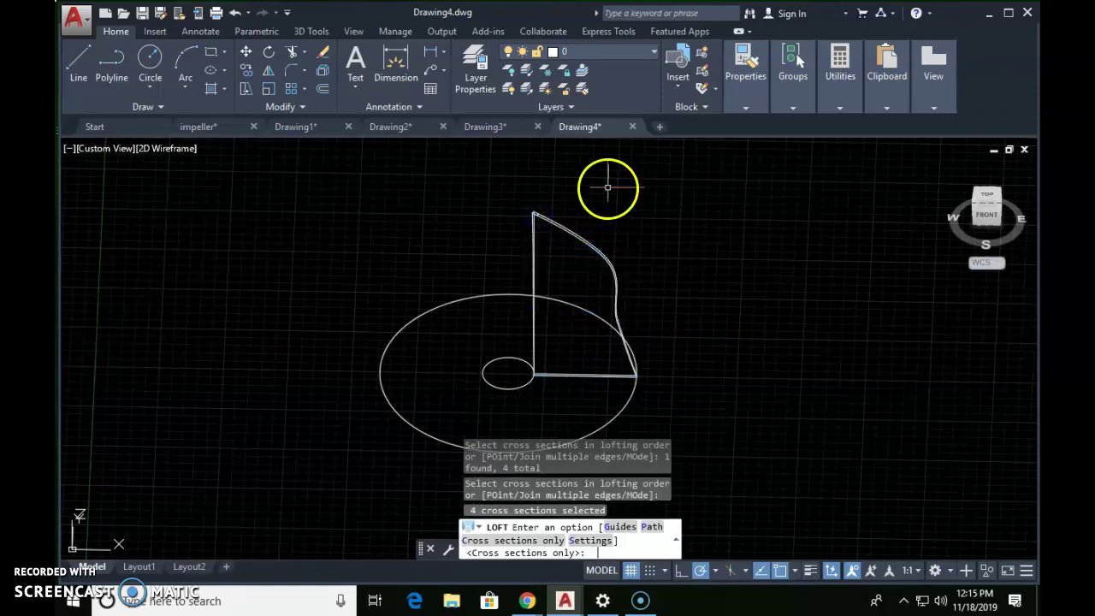
{"action": "key", "text": "Return"}
Step: Switch the viewport's visual style to Conceptual
{"action": "left_click", "coordinate": [165, 149]}
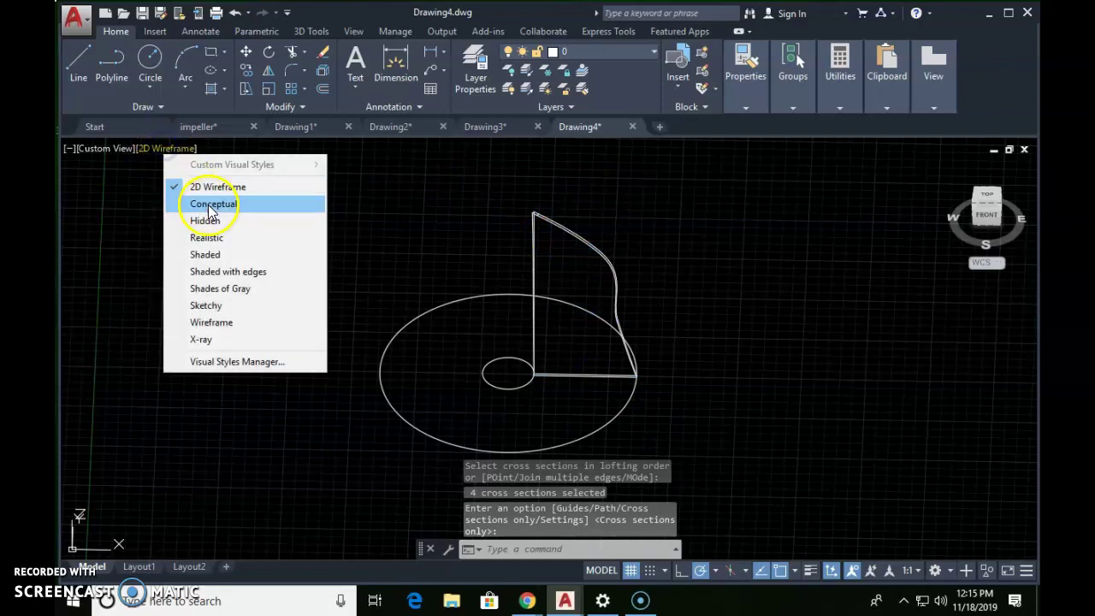
{"action": "left_click", "coordinate": [209, 206]}
{"action": "key", "text": "Escape"}
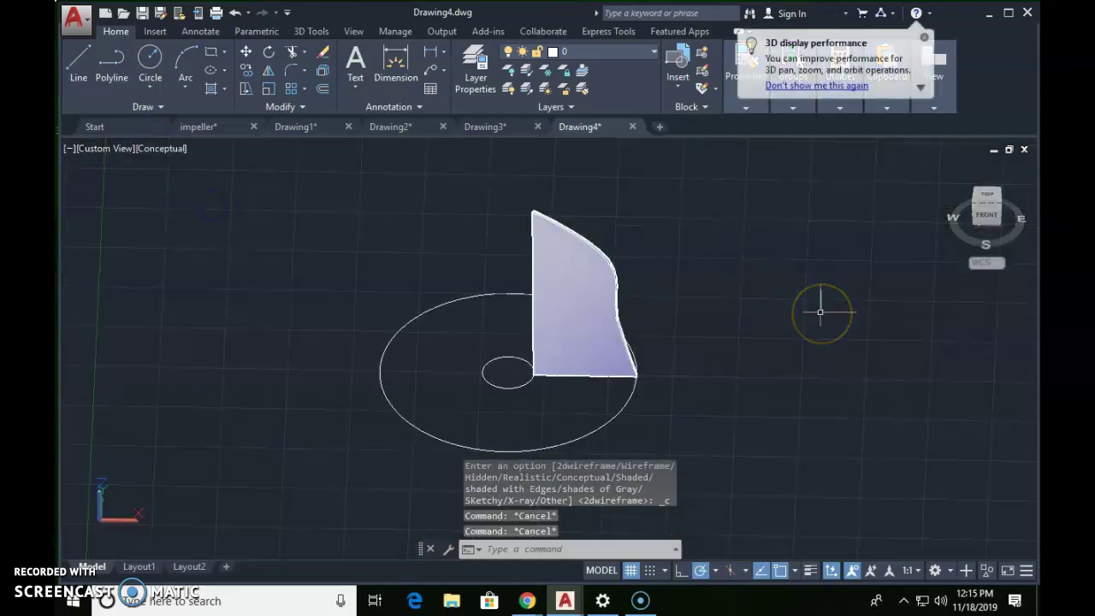
Step: Create a polar array of the lofted blade about the circles' centre, with 12 items filling 360 degrees
{"action": "middle_click_drag", "start_coordinate": [735, 360], "coordinate": [639, 366], "text": "shift"}
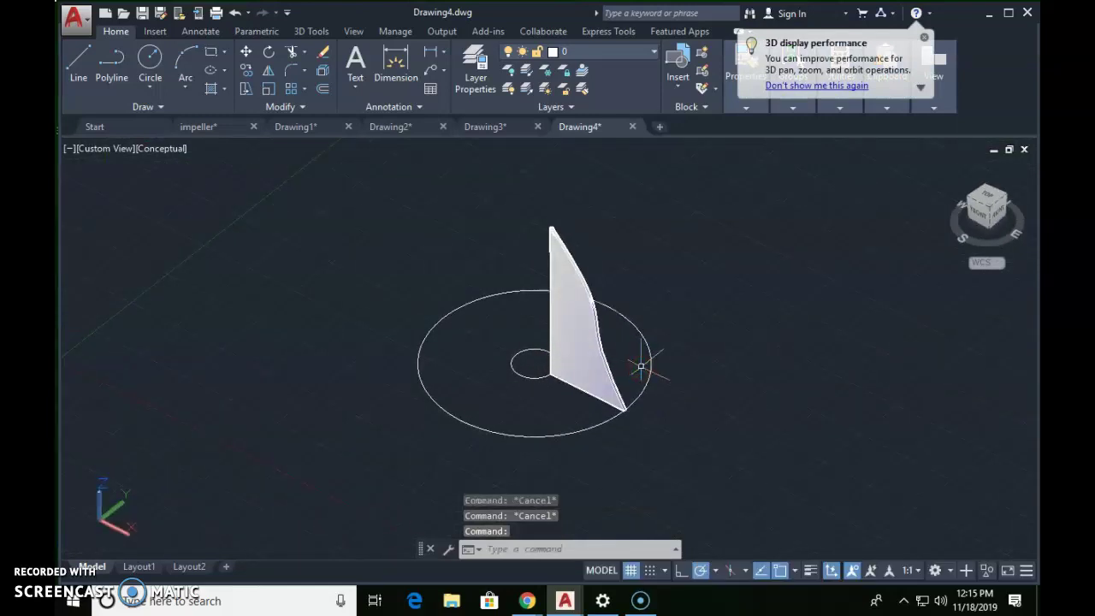
{"action": "type", "text": "ar"}
{"action": "key", "text": "Return"}
{"action": "left_click", "coordinate": [616, 362]}
{"action": "right_click", "coordinate": [551, 389]}
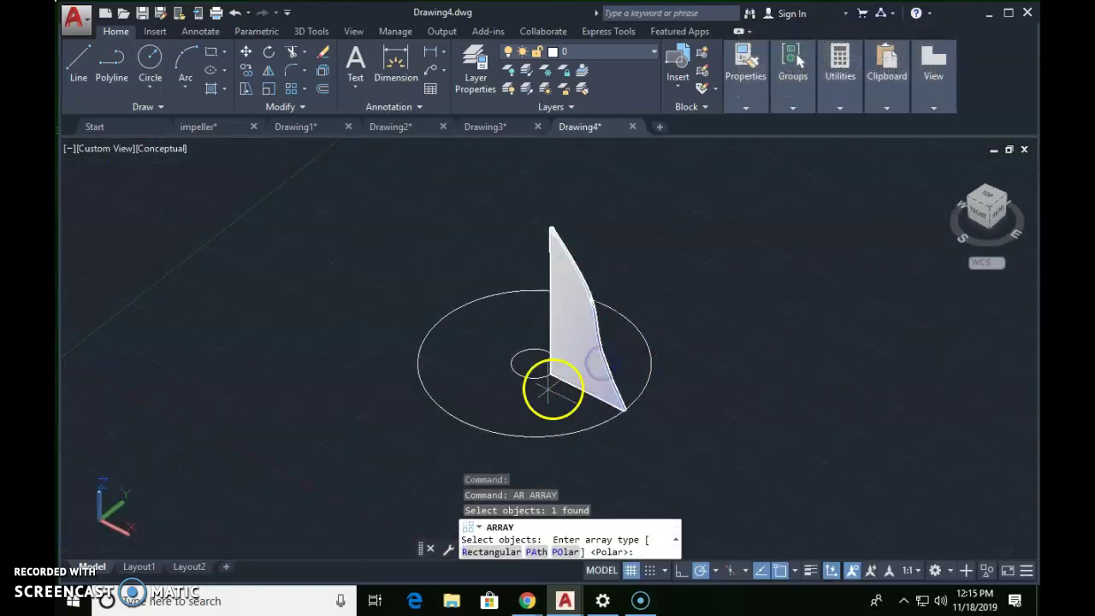
{"action": "left_click", "coordinate": [567, 554]}
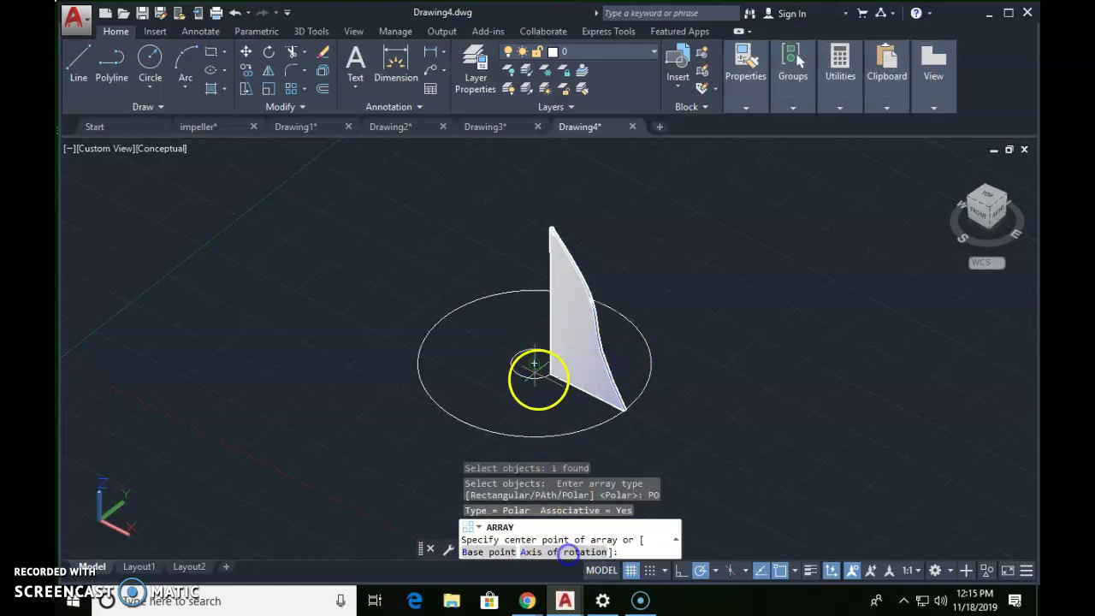
{"action": "left_click", "coordinate": [532, 363]}
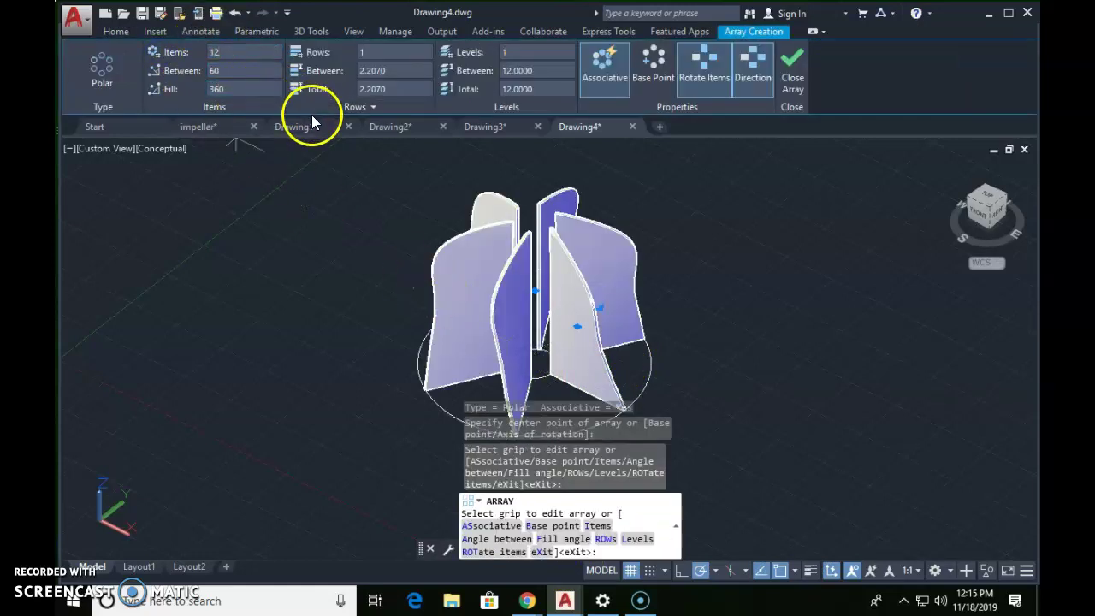
{"action": "key", "text": "Return"}
{"action": "key", "text": "Return"}
{"action": "key", "text": "Return"}
{"action": "key", "text": "Escape"}
{"action": "key", "text": "Escape"}
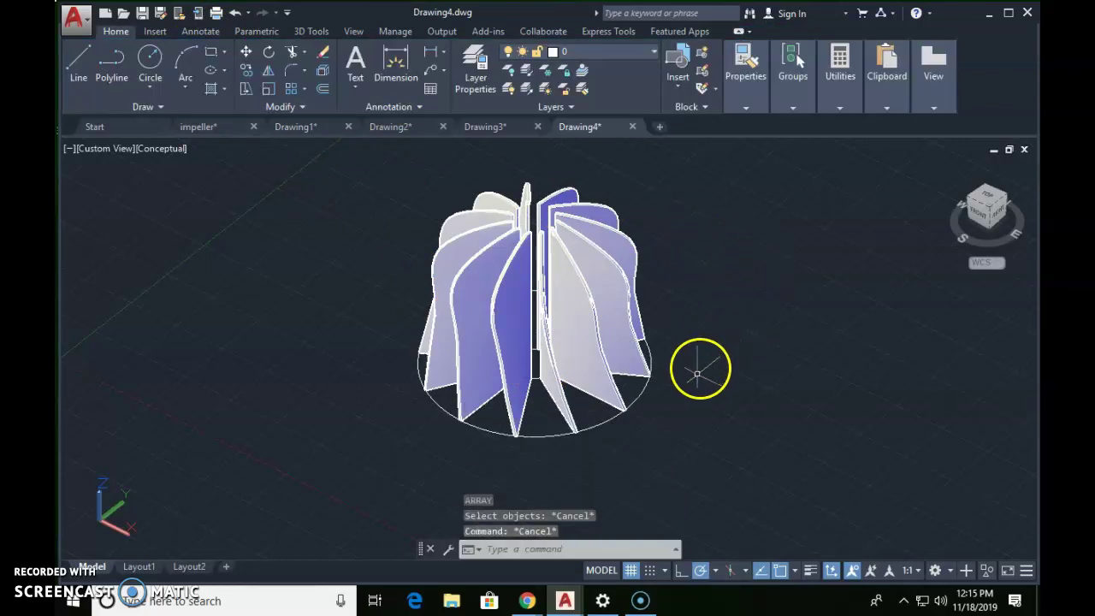
Step: Examine the impeller's overall shape, with its blades, hub and base disc, from several angles and distances
{"action": "middle_click_drag", "start_coordinate": [689, 381], "coordinate": [703, 349], "text": "shift"}
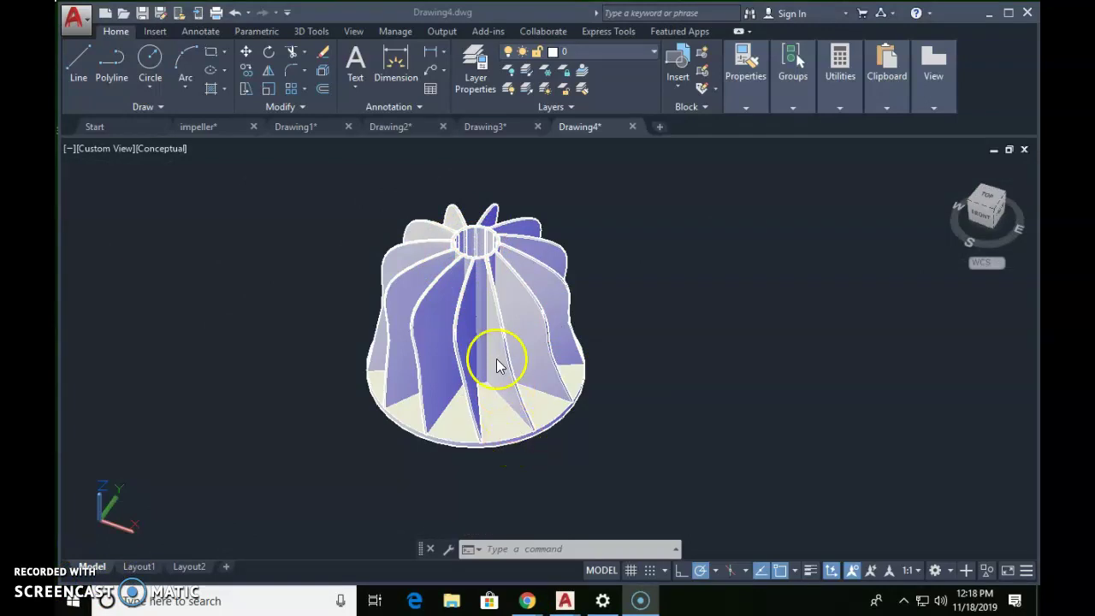
{"action": "scroll", "coordinate": [479, 252], "scroll_direction": "down", "scroll_amount": 5}
{"action": "scroll", "coordinate": [444, 320], "scroll_direction": "up", "scroll_amount": 4}
{"action": "scroll", "coordinate": [445, 320], "scroll_direction": "up", "scroll_amount": 4}
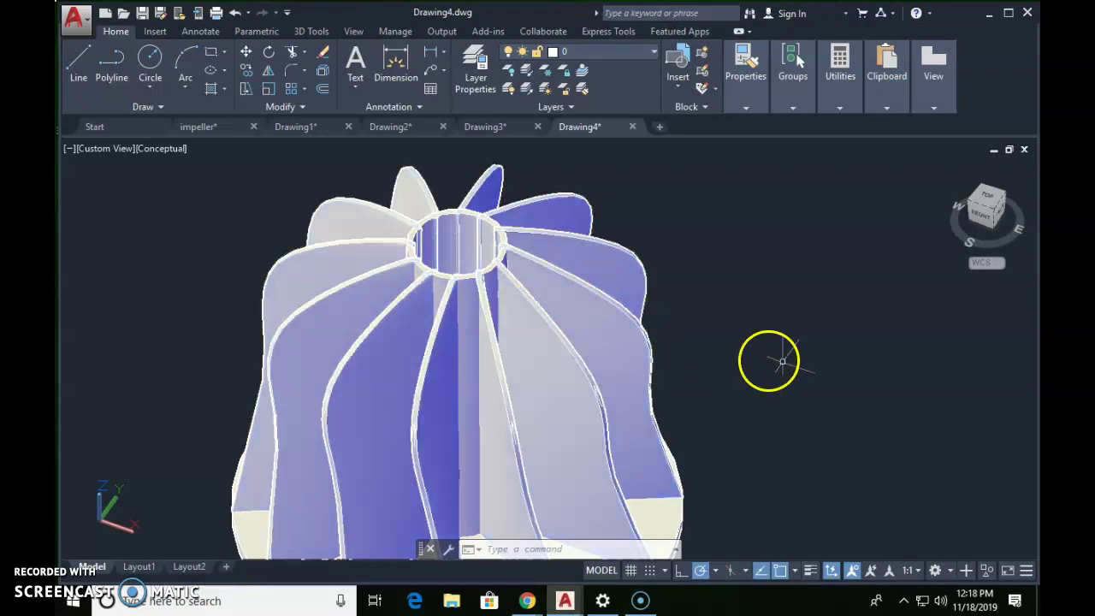
{"action": "middle_click_drag", "start_coordinate": [556, 432], "coordinate": [553, 344], "text": "shift"}
{"action": "scroll", "coordinate": [535, 385], "scroll_direction": "down", "scroll_amount": 5}
{"action": "scroll", "coordinate": [554, 342], "scroll_direction": "up", "scroll_amount": 3}
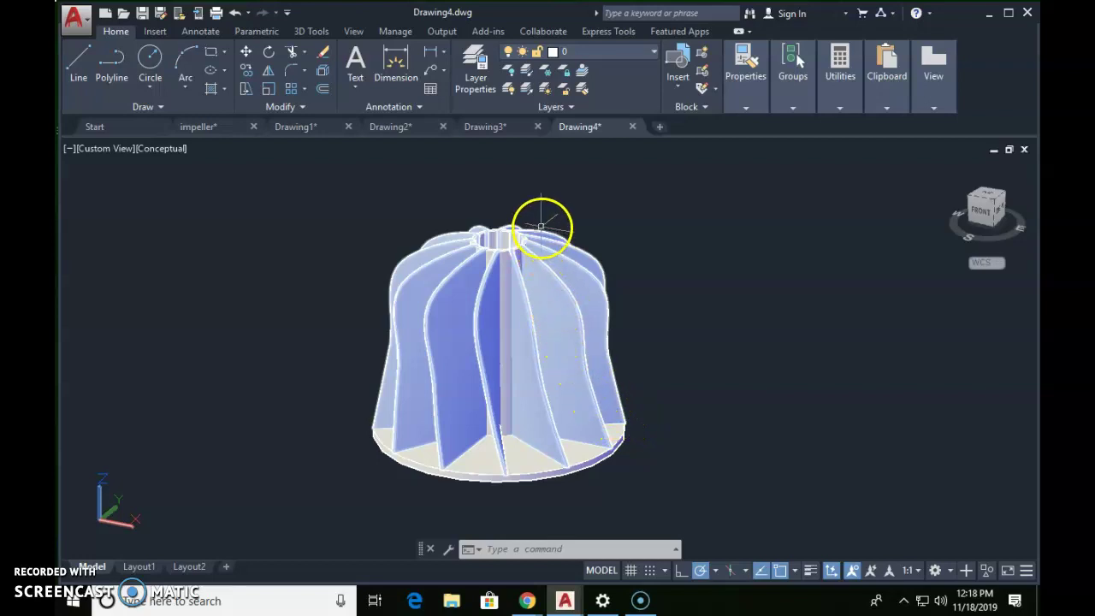
Step: Inspect close up where the blades meet the hollow hub's rim, and how they sit on the base disc
{"action": "scroll", "coordinate": [536, 220], "scroll_direction": "up", "scroll_amount": 10}
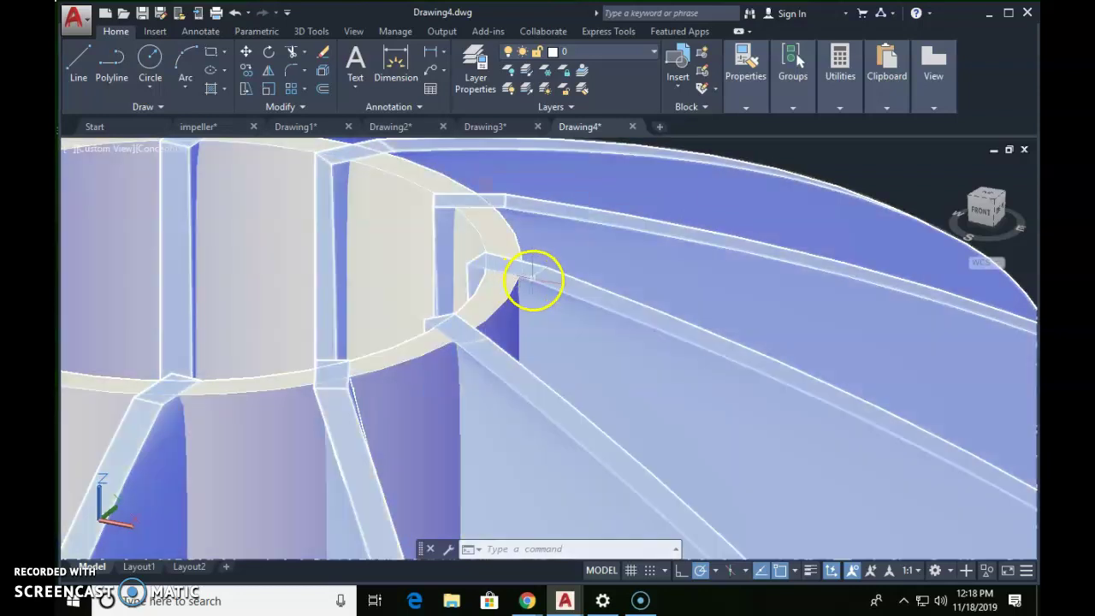
{"action": "scroll", "coordinate": [545, 282], "scroll_direction": "down", "scroll_amount": 10}
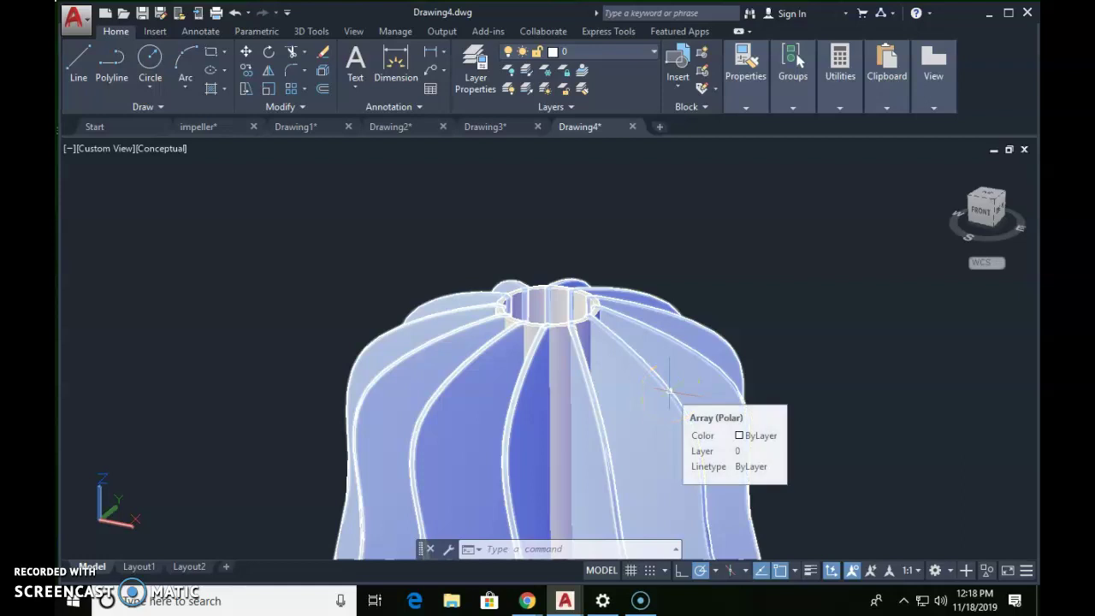
{"action": "middle_click_drag", "start_coordinate": [719, 432], "coordinate": [650, 196]}
{"action": "middle_click_drag", "start_coordinate": [599, 457], "coordinate": [613, 492]}
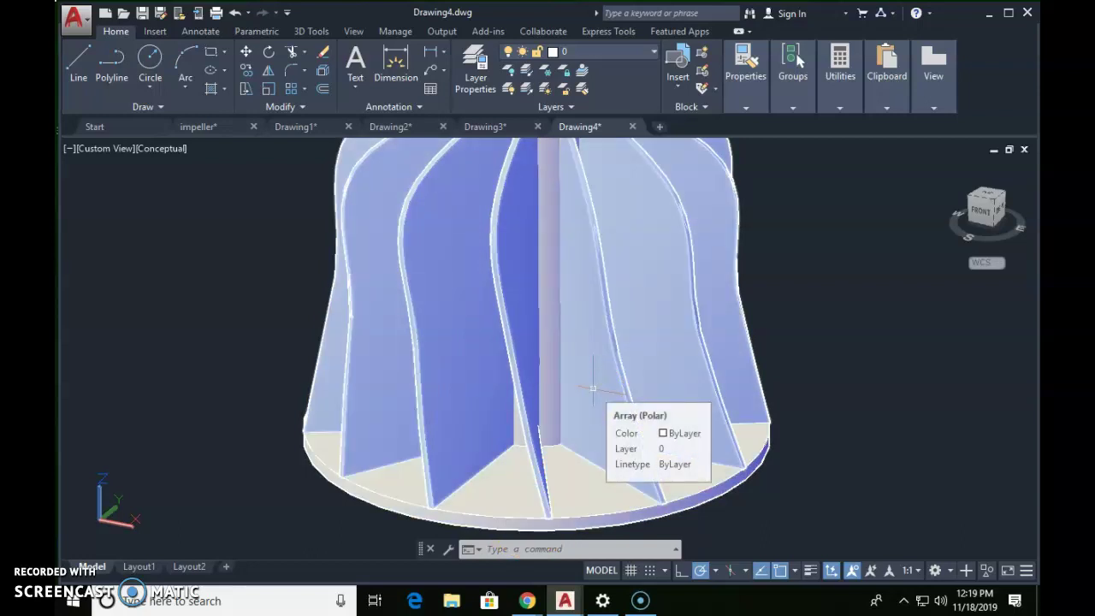
{"action": "left_click", "coordinate": [612, 392]}
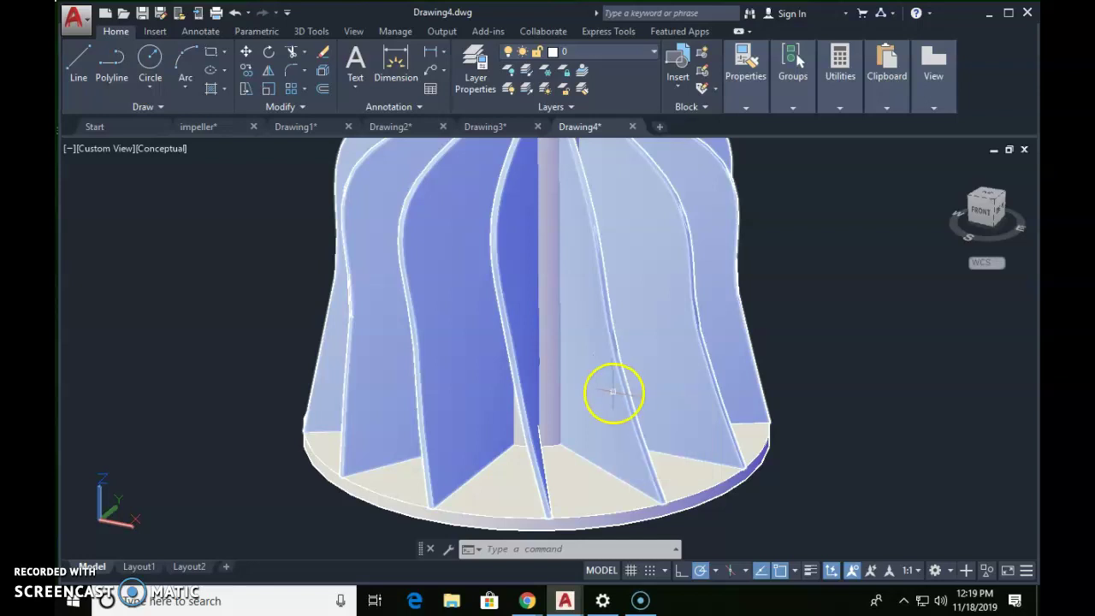
{"action": "middle_click_drag", "start_coordinate": [620, 377], "coordinate": [542, 367], "text": "shift"}
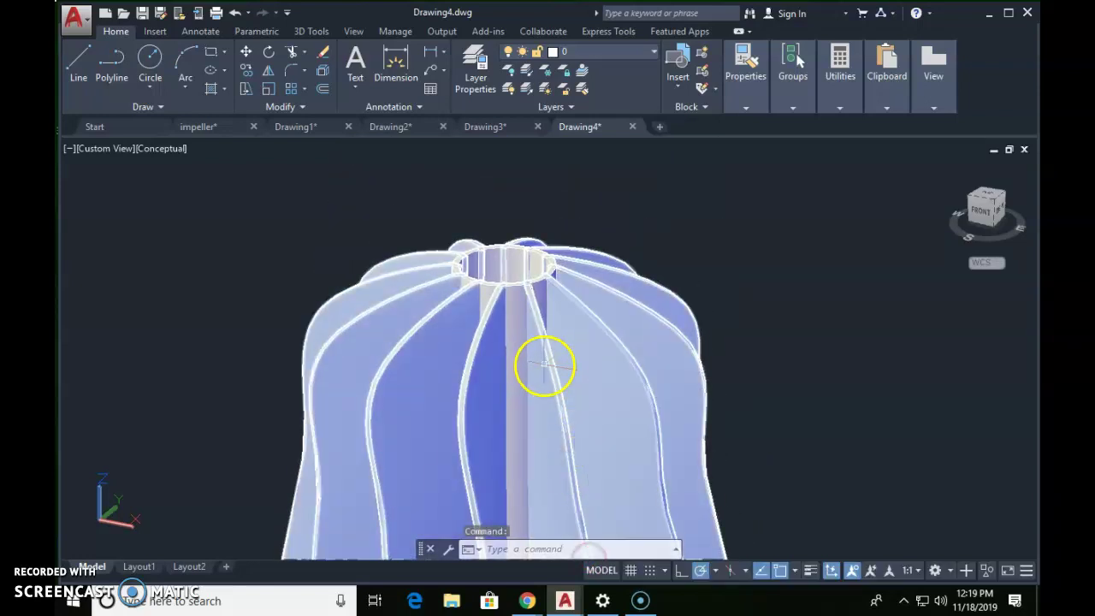
{"action": "scroll", "coordinate": [523, 291], "scroll_direction": "up", "scroll_amount": 8}
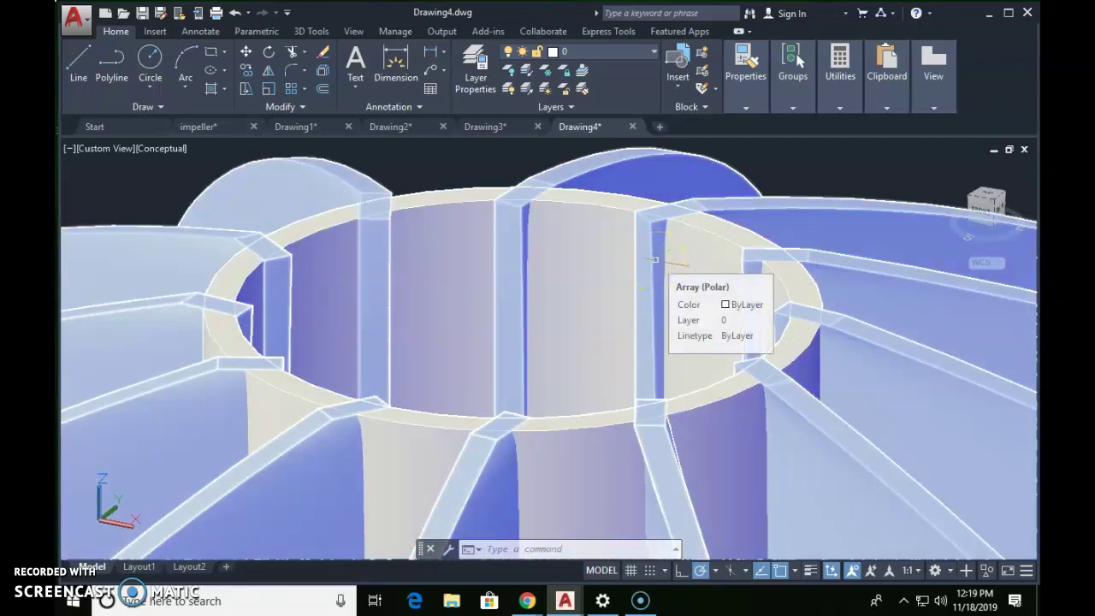
{"action": "left_click", "coordinate": [607, 200]}
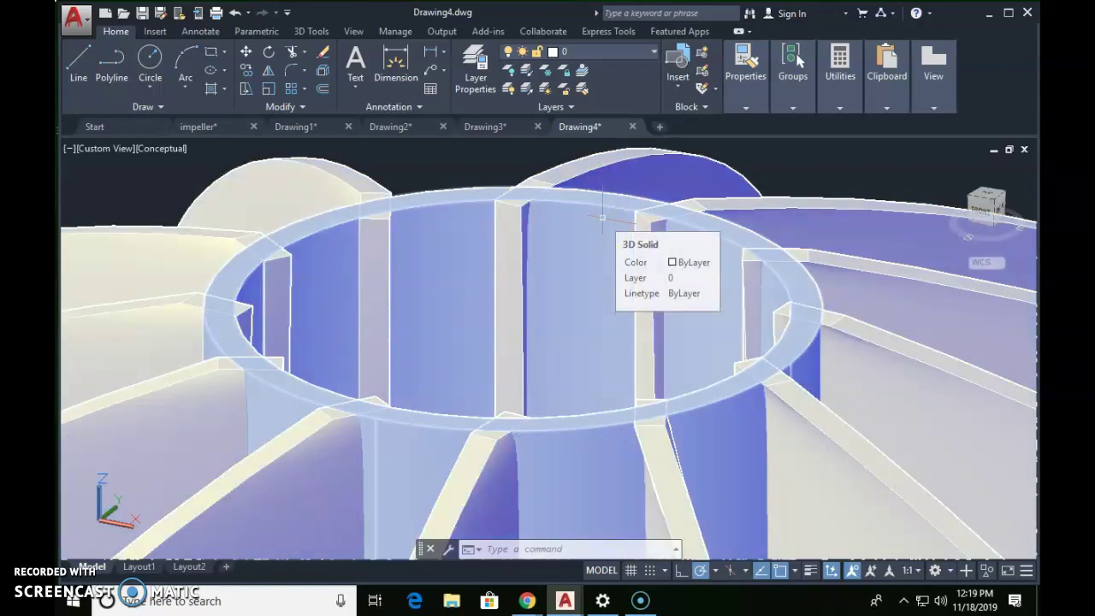
{"action": "scroll", "coordinate": [725, 257], "scroll_direction": "up", "scroll_amount": 3}
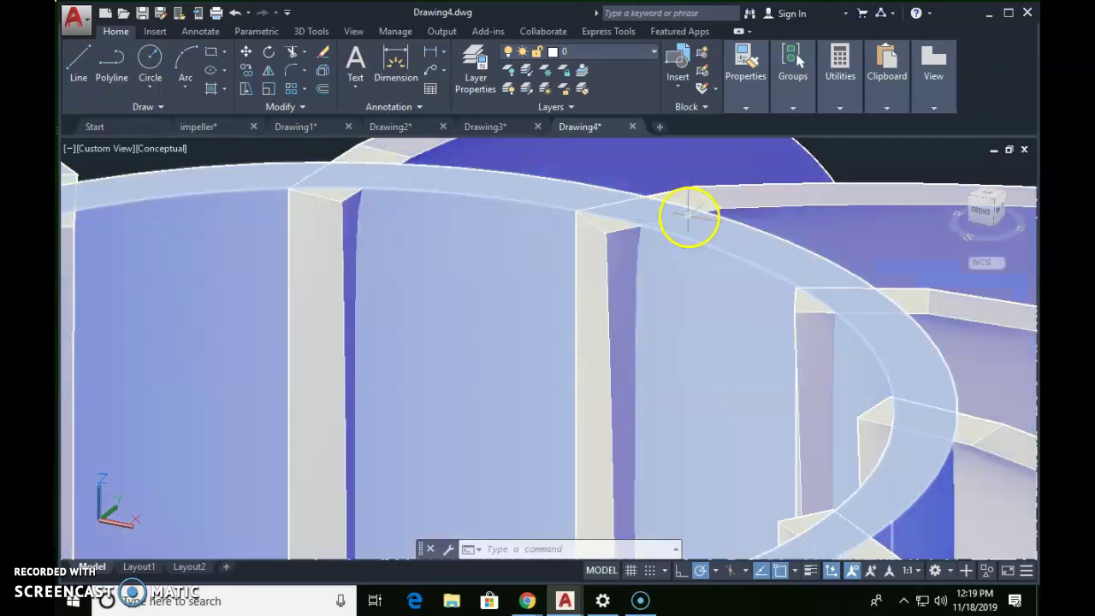
Step: Examine the whole impeller from the side and check how its blades are grouped by selecting the polar array
{"action": "scroll", "coordinate": [692, 214], "scroll_direction": "down", "scroll_amount": 5}
{"action": "middle_click_drag", "start_coordinate": [679, 252], "coordinate": [505, 171]}
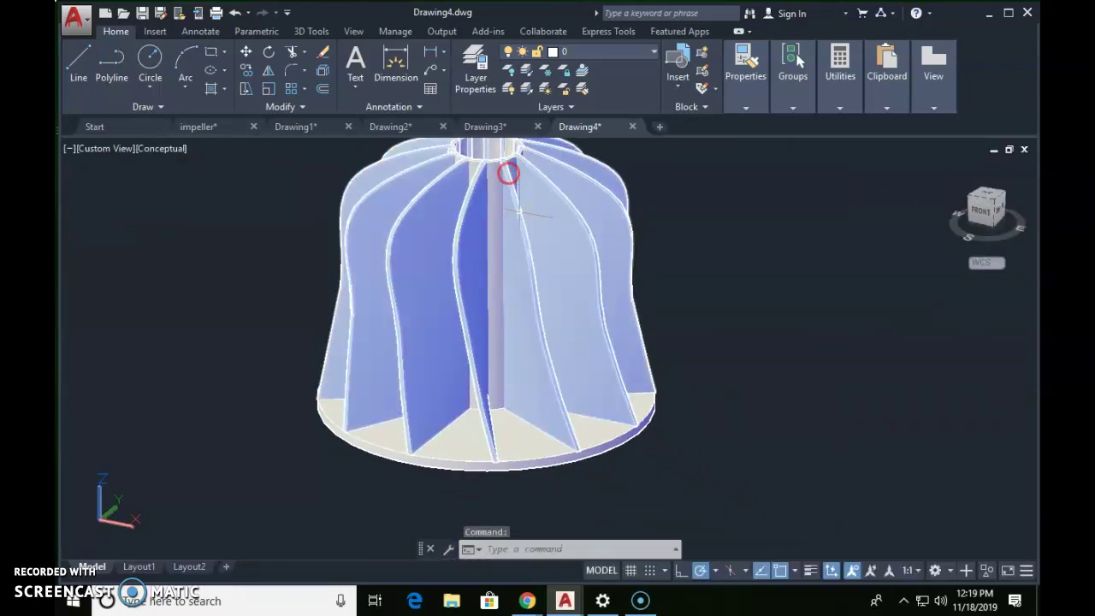
{"action": "mouse_move", "coordinate": [532, 391]}
{"action": "middle_mouse_down", "text": "shift"}
{"action": "mouse_move", "coordinate": [538, 465]}
{"action": "mouse_move", "coordinate": [513, 231]}
{"action": "mouse_move", "coordinate": [531, 483]}
{"action": "mouse_move", "coordinate": [567, 278]}
{"action": "mouse_move", "coordinate": [533, 190]}
{"action": "middle_mouse_up", "text": "shift"}
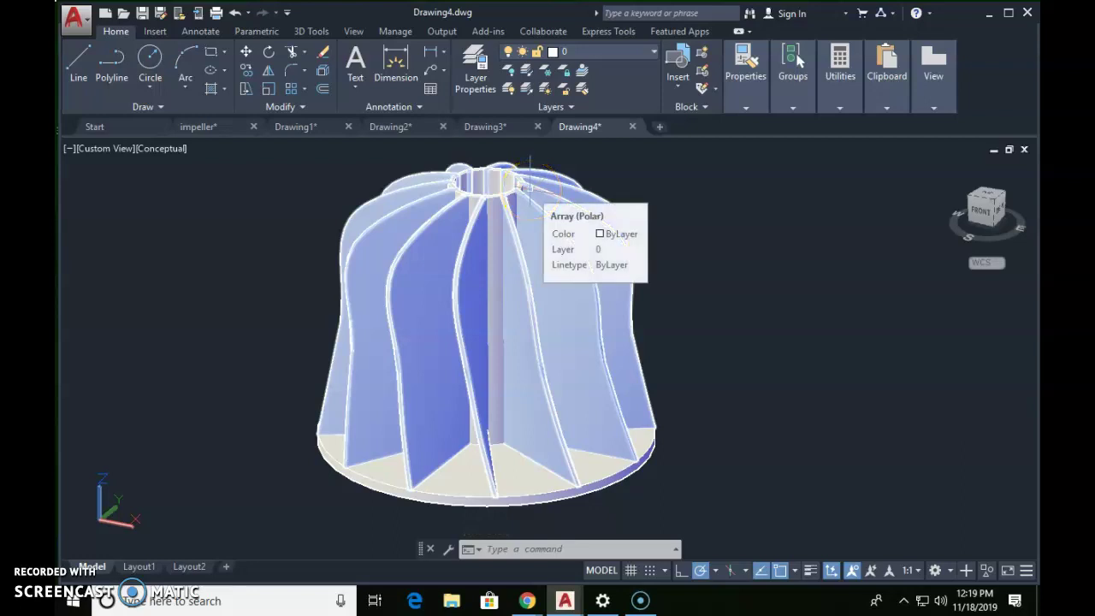
{"action": "mouse_move", "coordinate": [527, 182]}
{"action": "middle_mouse_down", "text": "shift"}
{"action": "mouse_move", "coordinate": [525, 225]}
{"action": "mouse_move", "coordinate": [548, 166]}
{"action": "mouse_move", "coordinate": [547, 205]}
{"action": "middle_mouse_up", "text": "shift"}
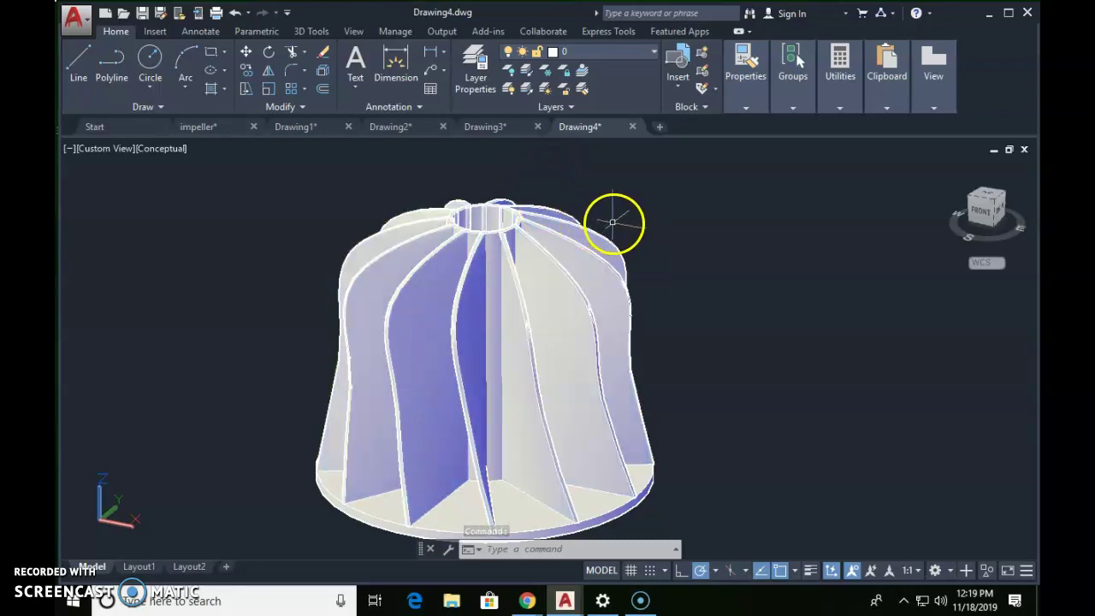
{"action": "key", "text": "Escape"}
{"action": "key", "text": "Escape"}
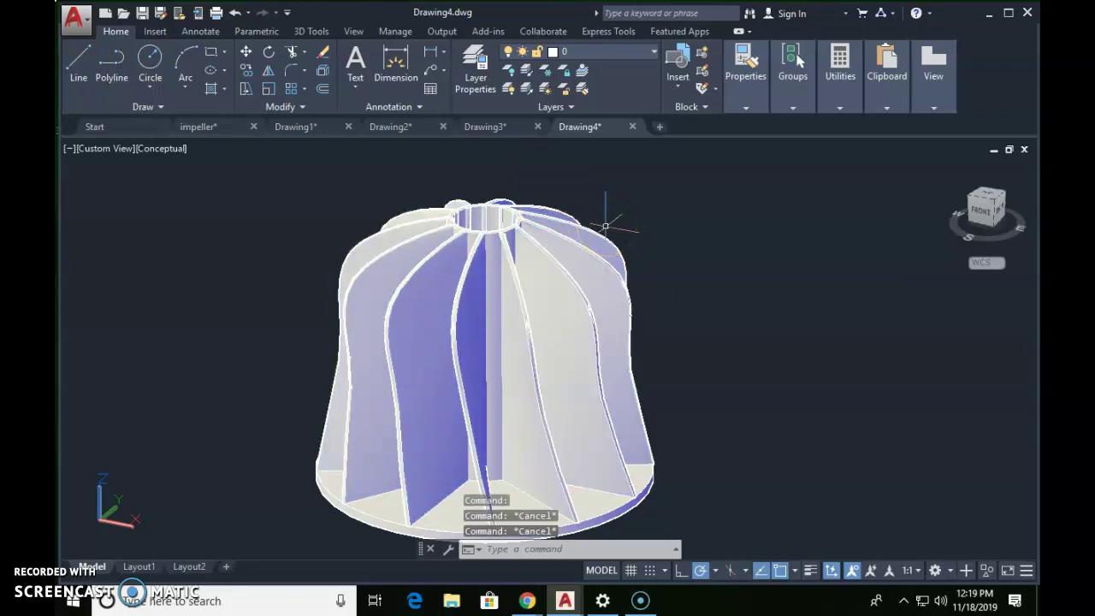
{"action": "left_click", "coordinate": [594, 252]}
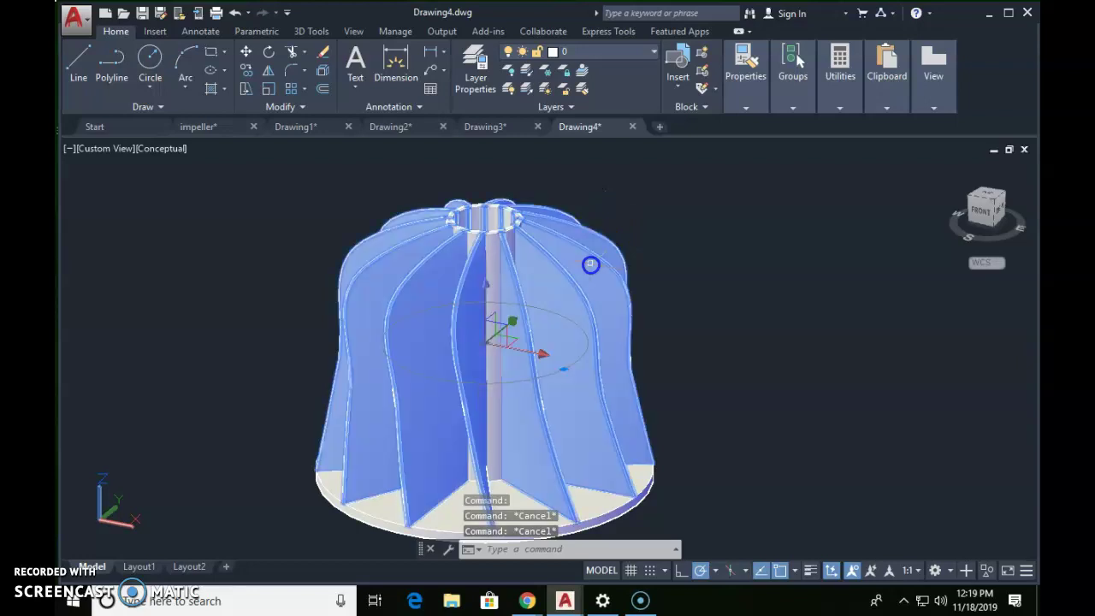
{"action": "left_click", "coordinate": [611, 301]}
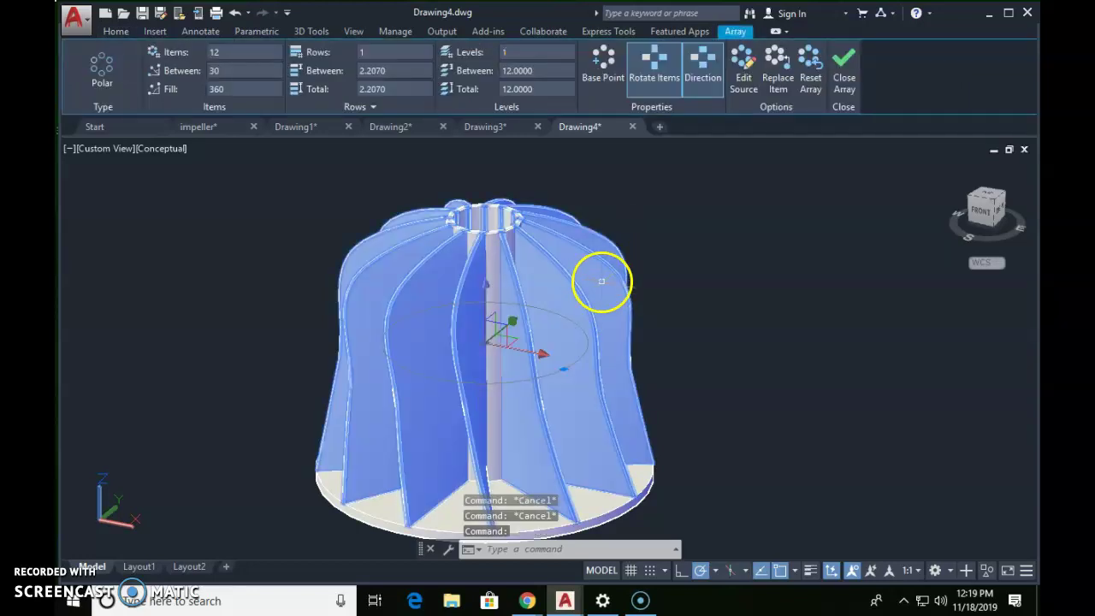
{"action": "key", "text": "Escape"}
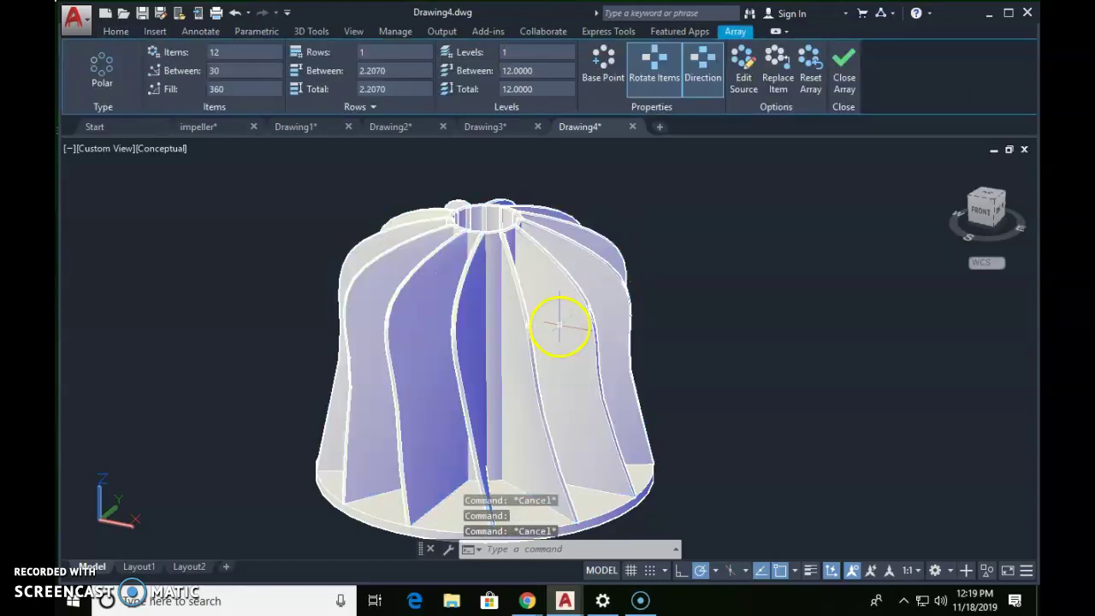
Step: Explode the polar array into individual blades and check that neighbouring blades can be selected separately
{"action": "type", "text": "x"}
{"action": "key", "text": "Return"}
{"action": "left_click", "coordinate": [595, 277]}
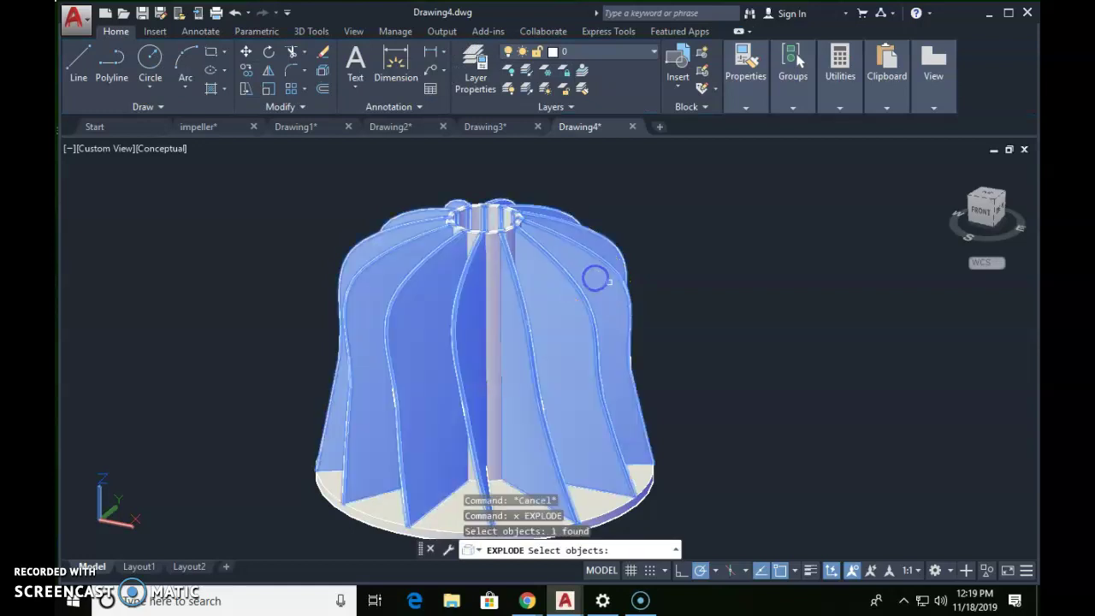
{"action": "key", "text": "Return"}
{"action": "left_click", "coordinate": [586, 313]}
{"action": "left_click", "coordinate": [518, 318]}
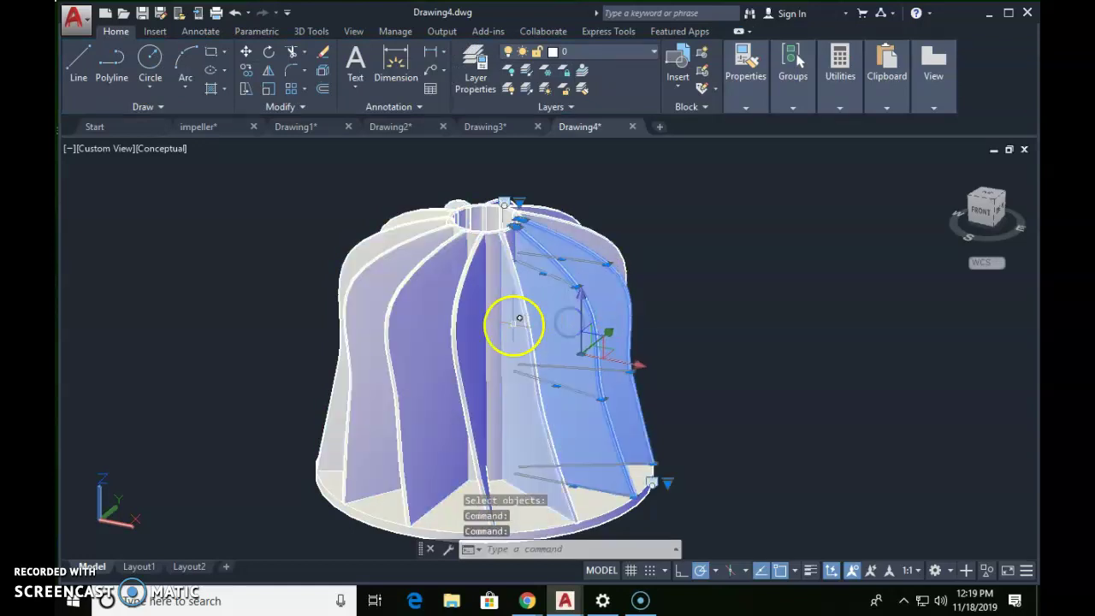
{"action": "key", "text": "Escape"}
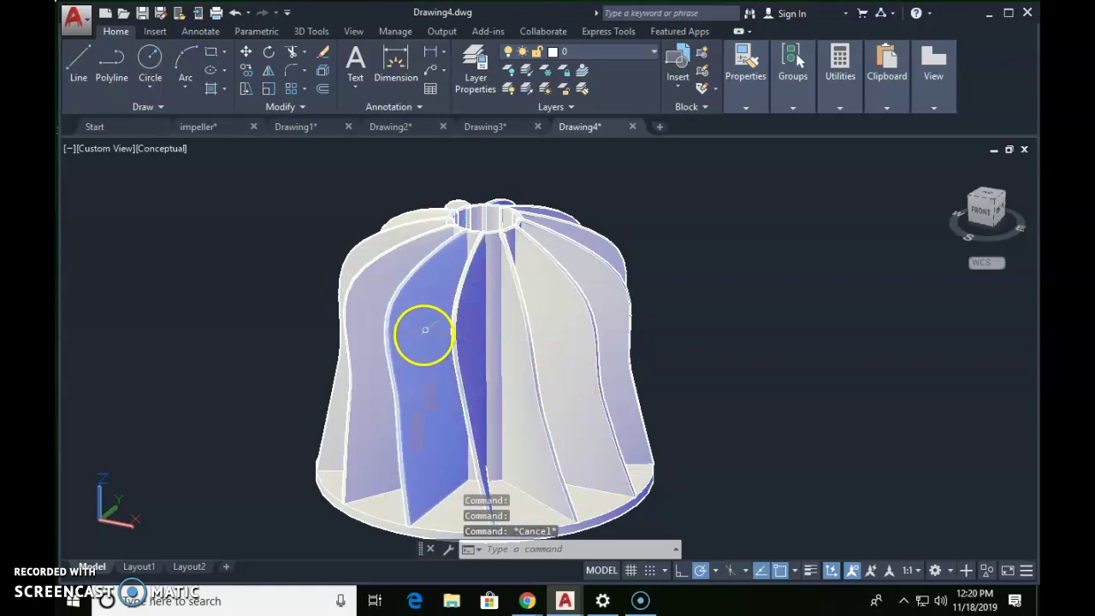
Step: Try to explode all the separate blades together with the hub, and undo that explode
{"action": "type", "text": "x"}
{"action": "key", "text": "Return"}
{"action": "left_click", "coordinate": [613, 194]}
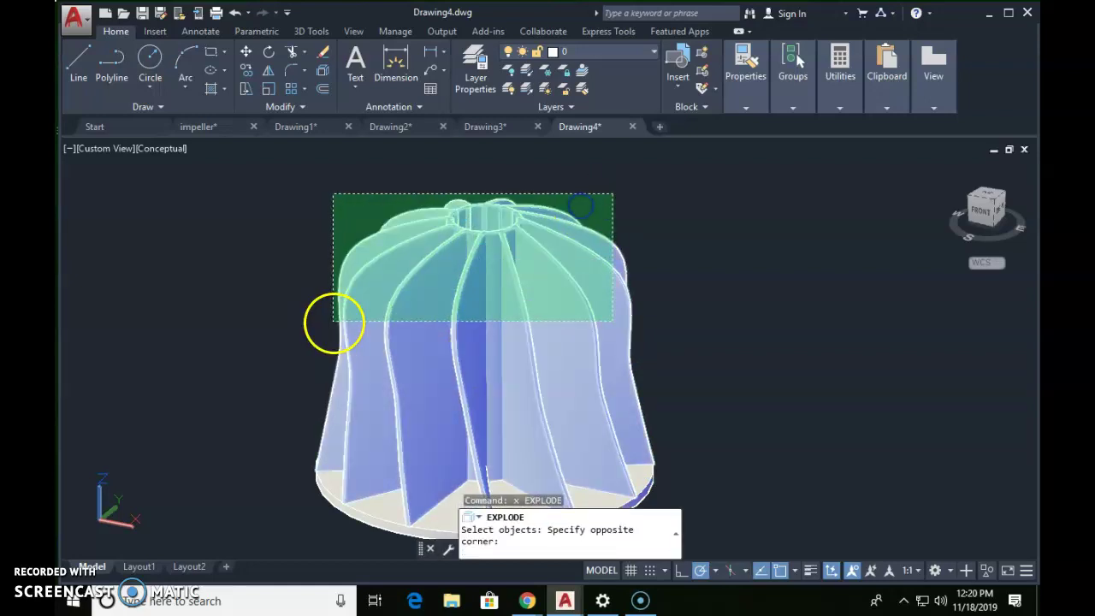
{"action": "left_click", "coordinate": [333, 322]}
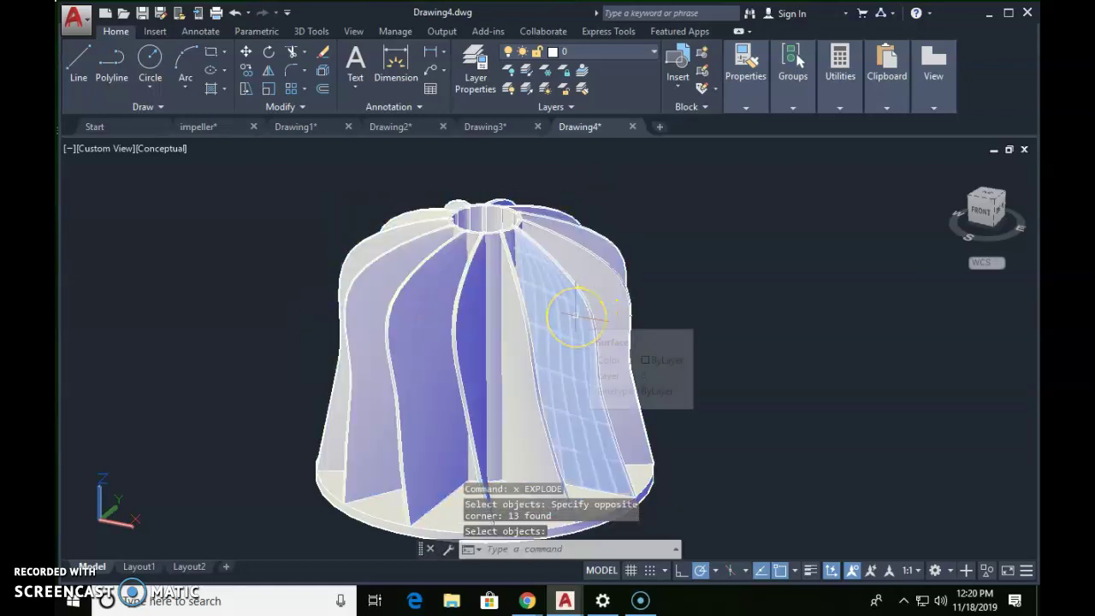
{"action": "key", "text": "Return"}
{"action": "type", "text": "u"}
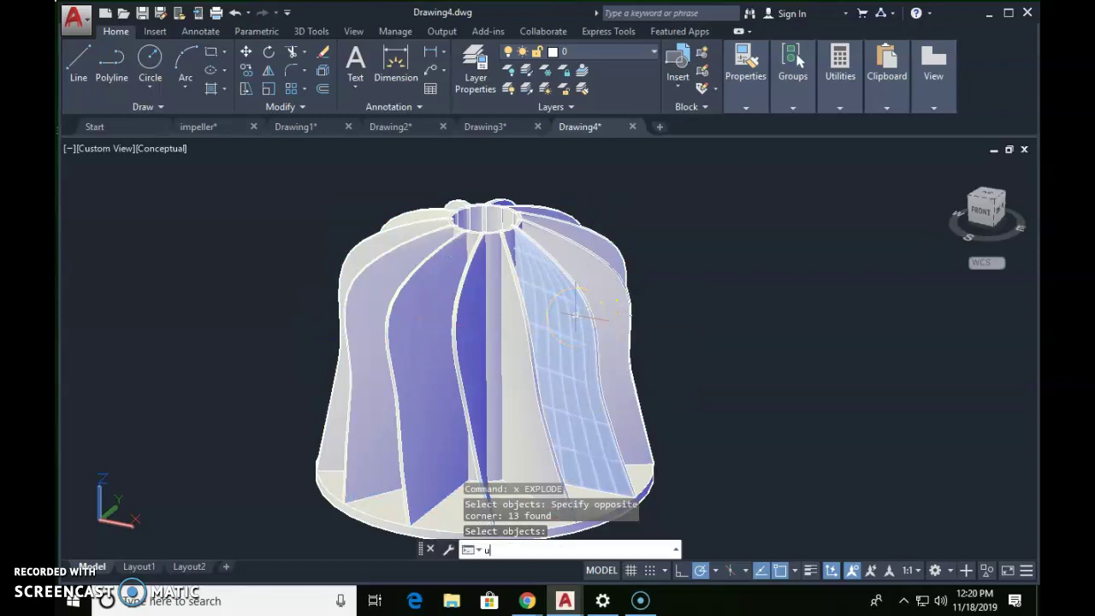
{"action": "key", "text": "Return"}
Step: Change the colour of the front blade just east of the hub to red
{"action": "left_click", "coordinate": [572, 308]}
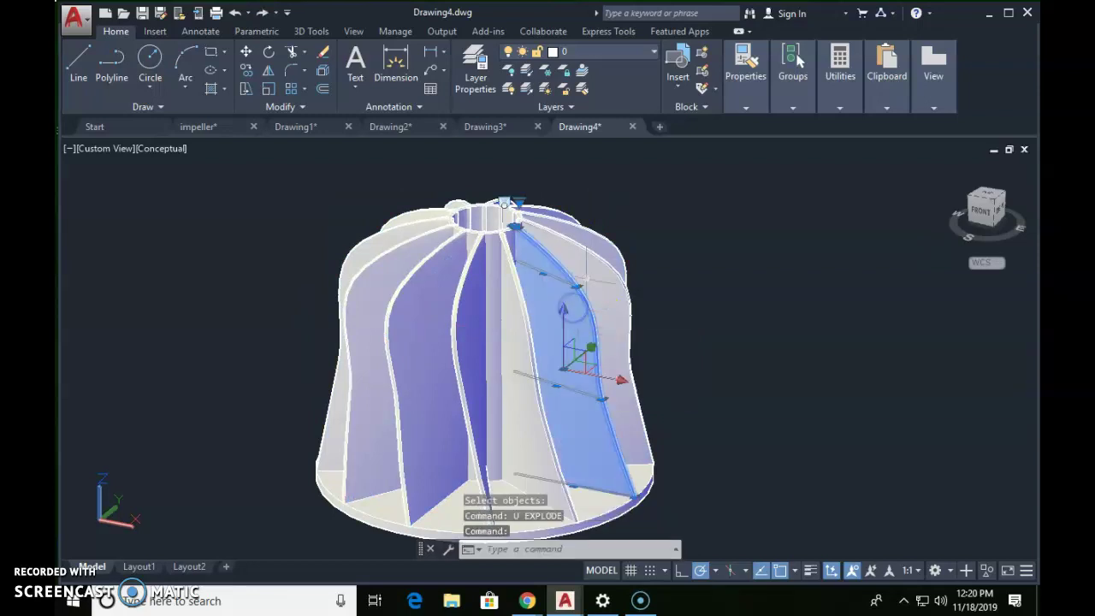
{"action": "left_click", "coordinate": [739, 60]}
{"action": "left_click", "coordinate": [793, 81]}
{"action": "left_click", "coordinate": [908, 124]}
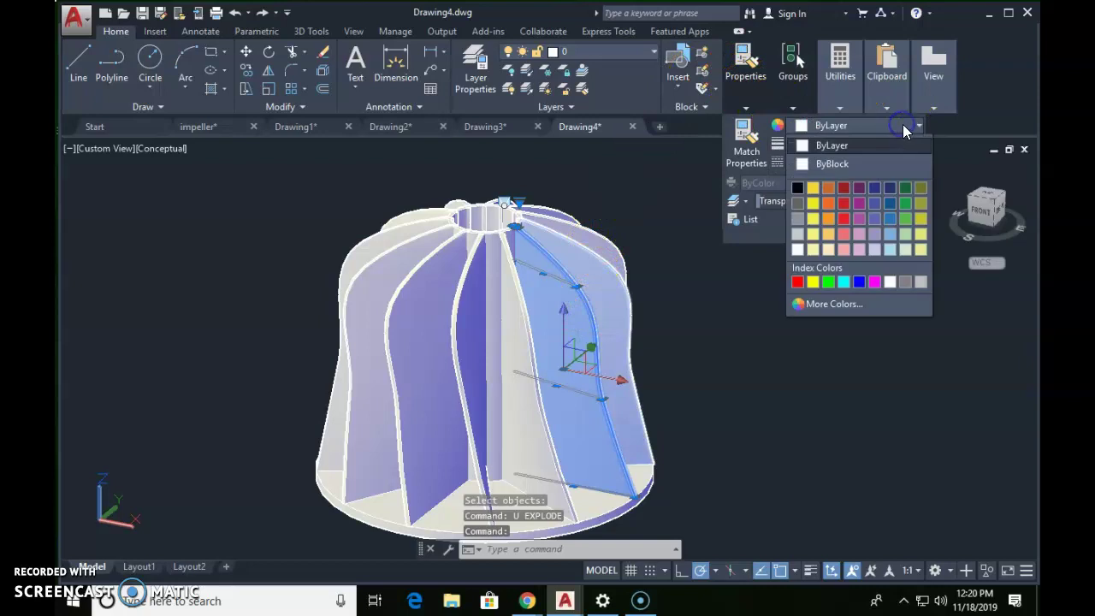
{"action": "left_click", "coordinate": [844, 206]}
{"action": "key", "text": "Escape"}
{"action": "key", "text": "Escape"}
Step: Change the colour of the wide front blade on the hub's opposite side to the cyan index colour
{"action": "left_click", "coordinate": [415, 319]}
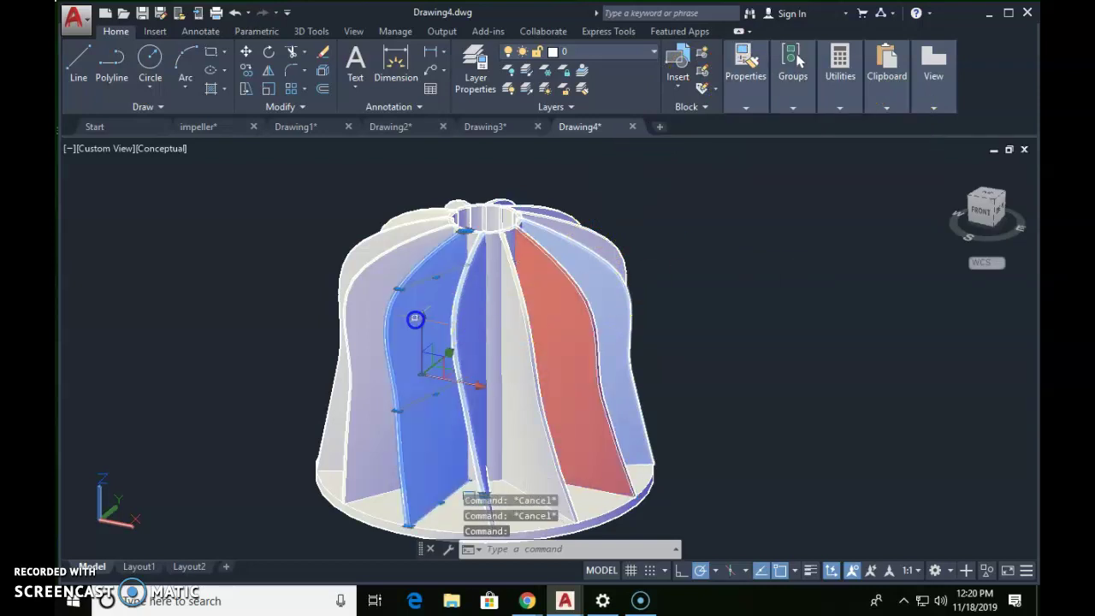
{"action": "left_click", "coordinate": [746, 77]}
{"action": "left_click", "coordinate": [860, 127]}
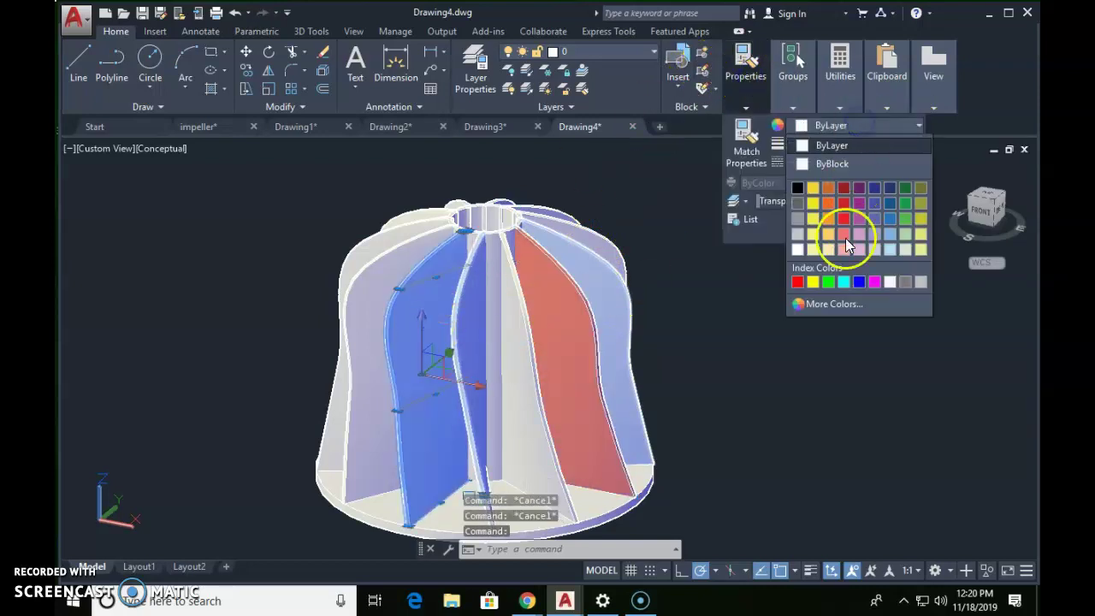
{"action": "left_click", "coordinate": [848, 284]}
{"action": "key", "text": "Escape"}
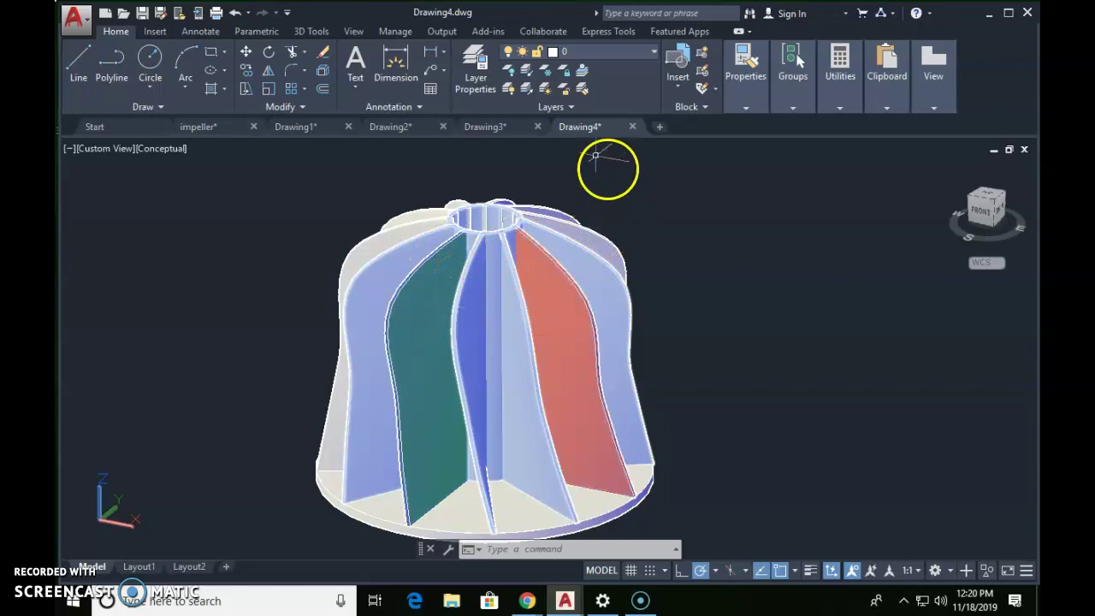
Step: Switch to the Drawing1 drawing and view its multicoloured impeller upright and close up
{"action": "left_click", "coordinate": [389, 128]}
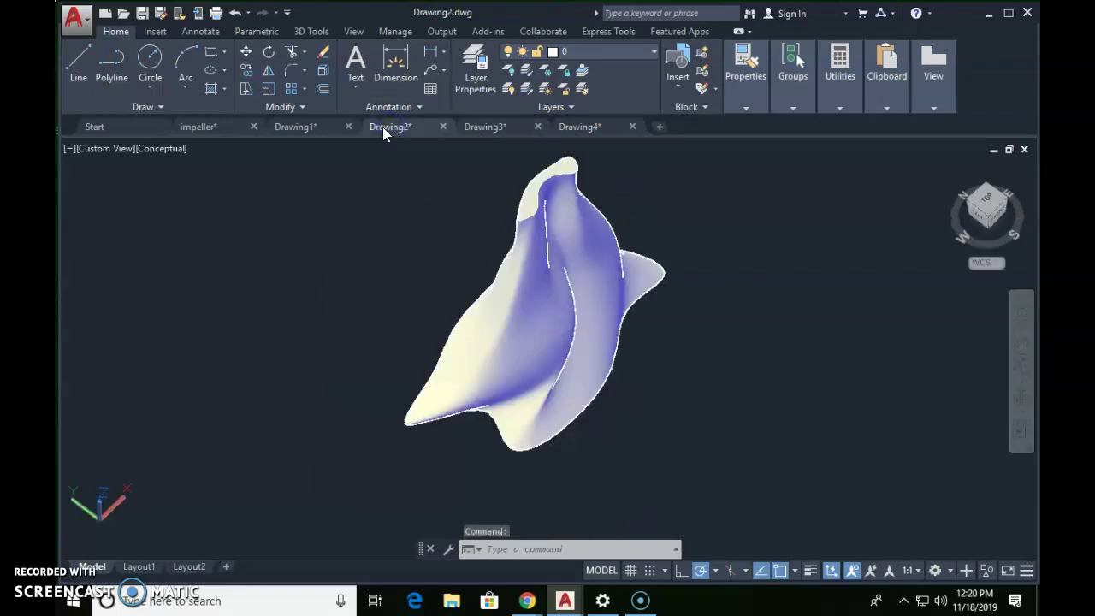
{"action": "left_click", "coordinate": [300, 130]}
{"action": "middle_click_drag", "start_coordinate": [611, 398], "coordinate": [505, 428], "text": "shift"}
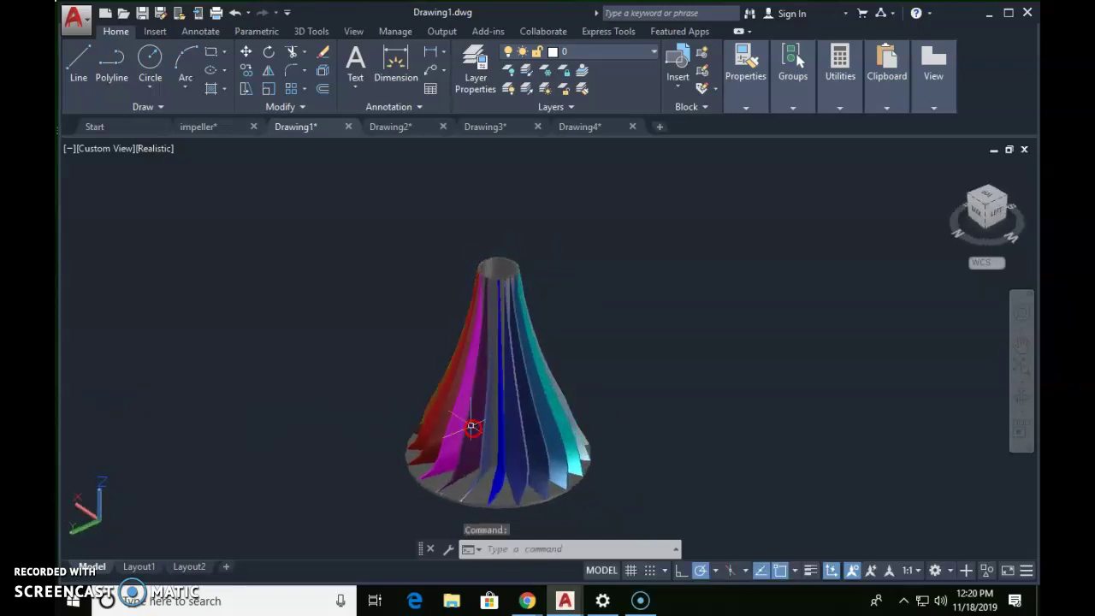
{"action": "scroll", "coordinate": [514, 445], "scroll_direction": "up", "scroll_amount": 2}
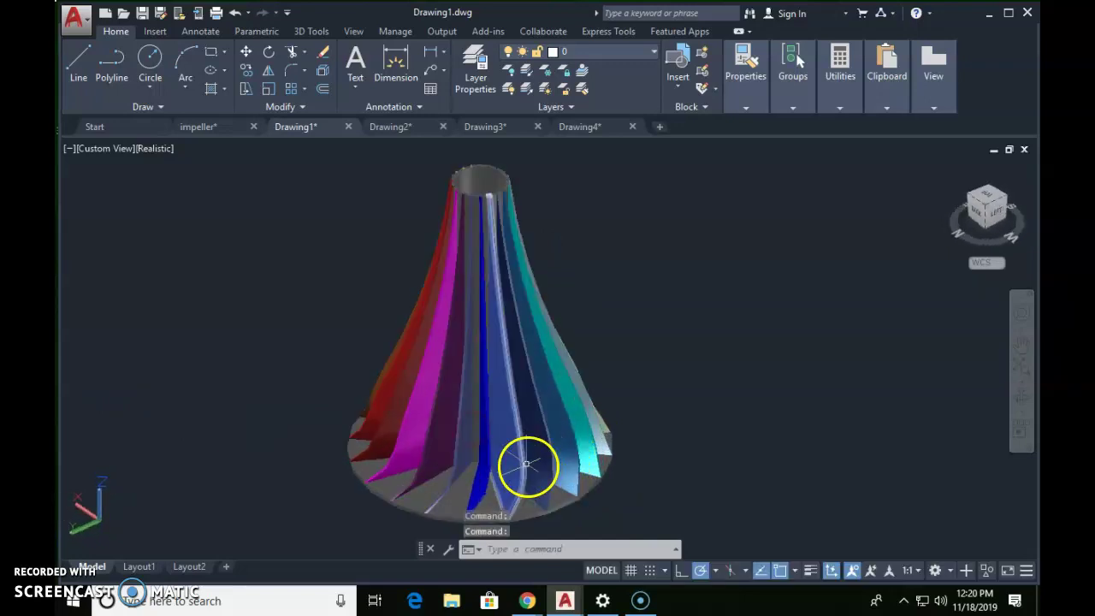
{"action": "left_click", "coordinate": [591, 389]}
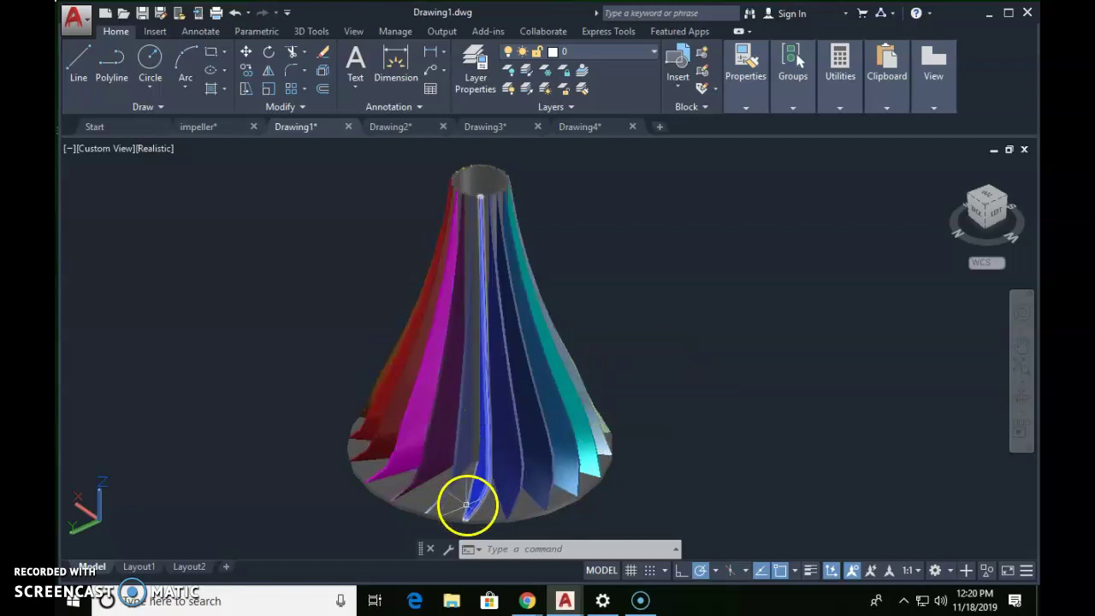
{"action": "left_click", "coordinate": [494, 482]}
{"action": "left_click", "coordinate": [502, 467]}
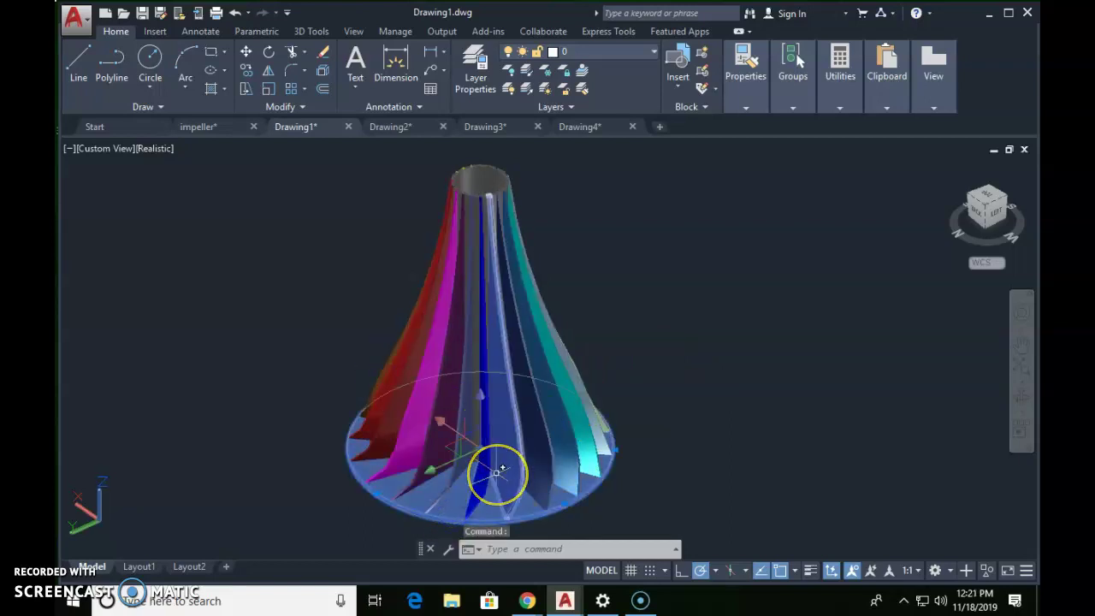
{"action": "key", "text": "Escape"}
{"action": "key", "text": "Escape"}
Step: Union the base disc and the hollow central hub of the multicoloured impeller into one solid
{"action": "type", "text": "uni"}
{"action": "key", "text": "Return"}
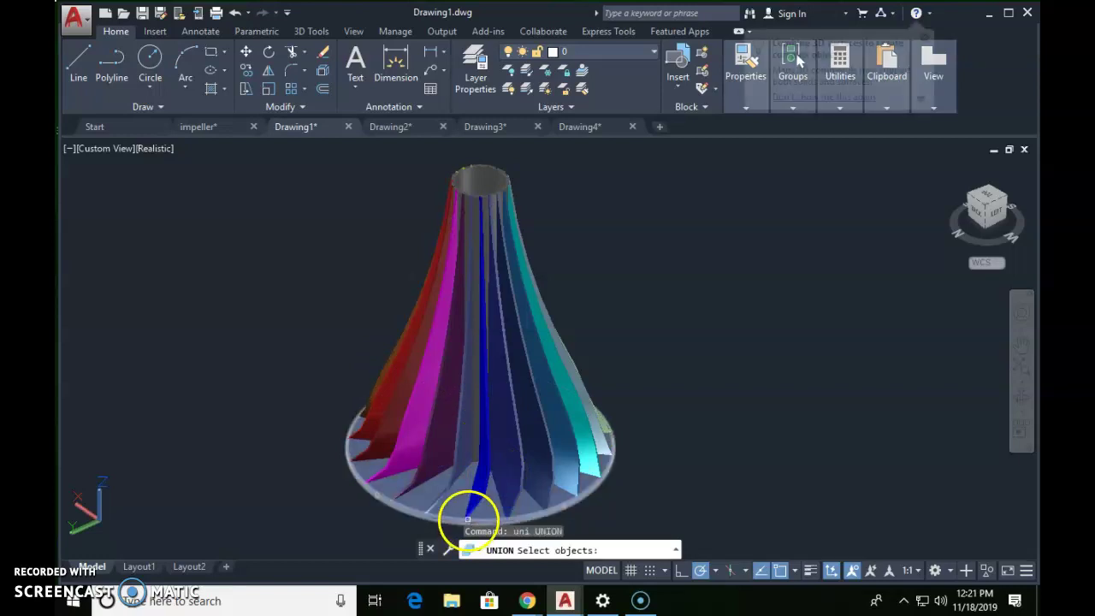
{"action": "left_click", "coordinate": [508, 236]}
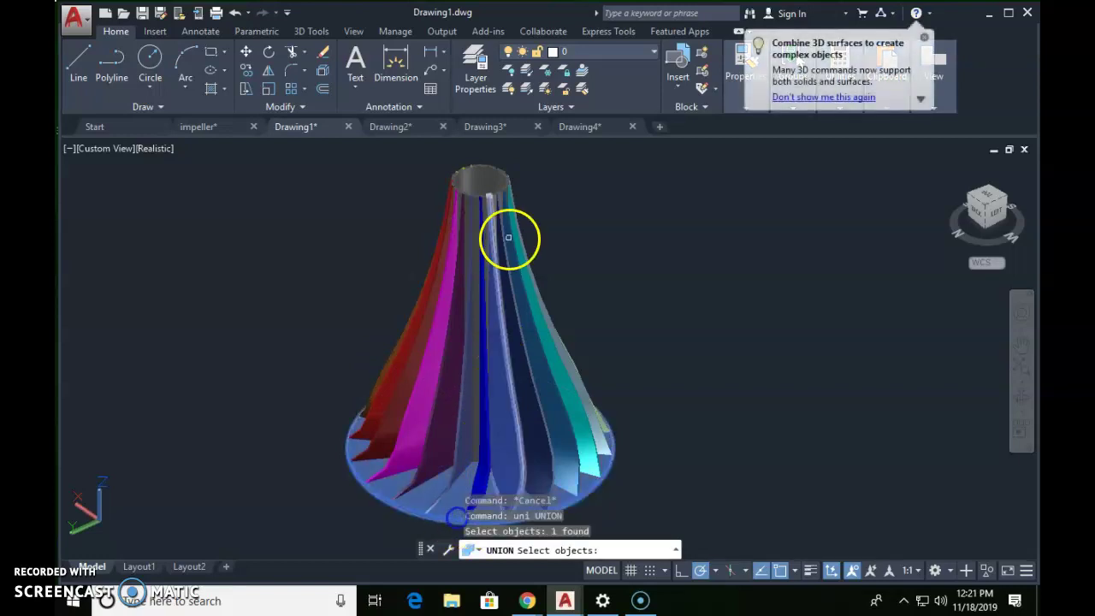
{"action": "left_click", "coordinate": [481, 178]}
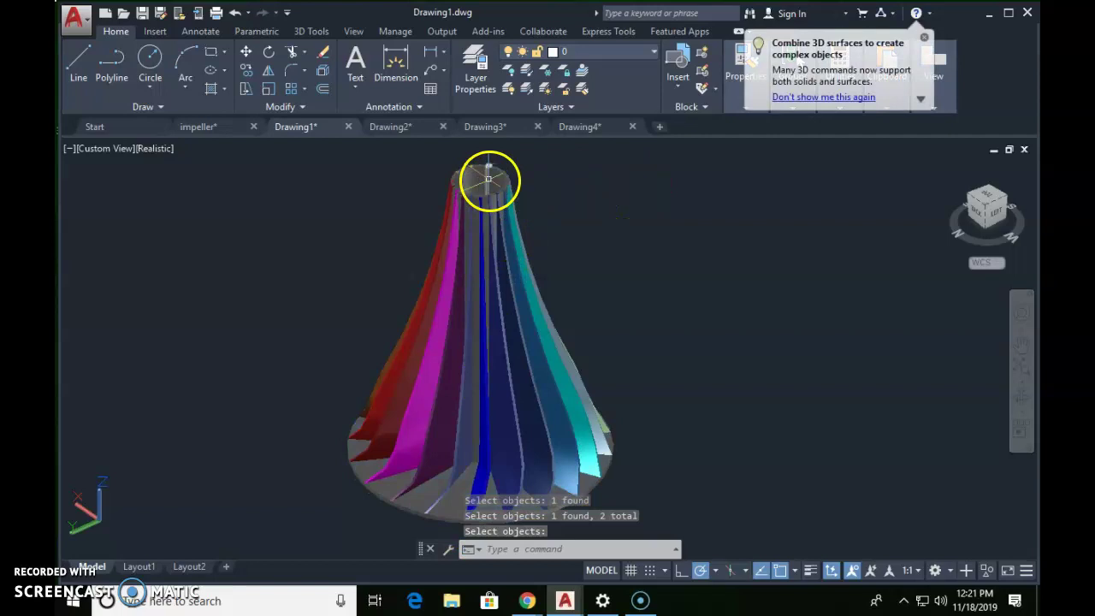